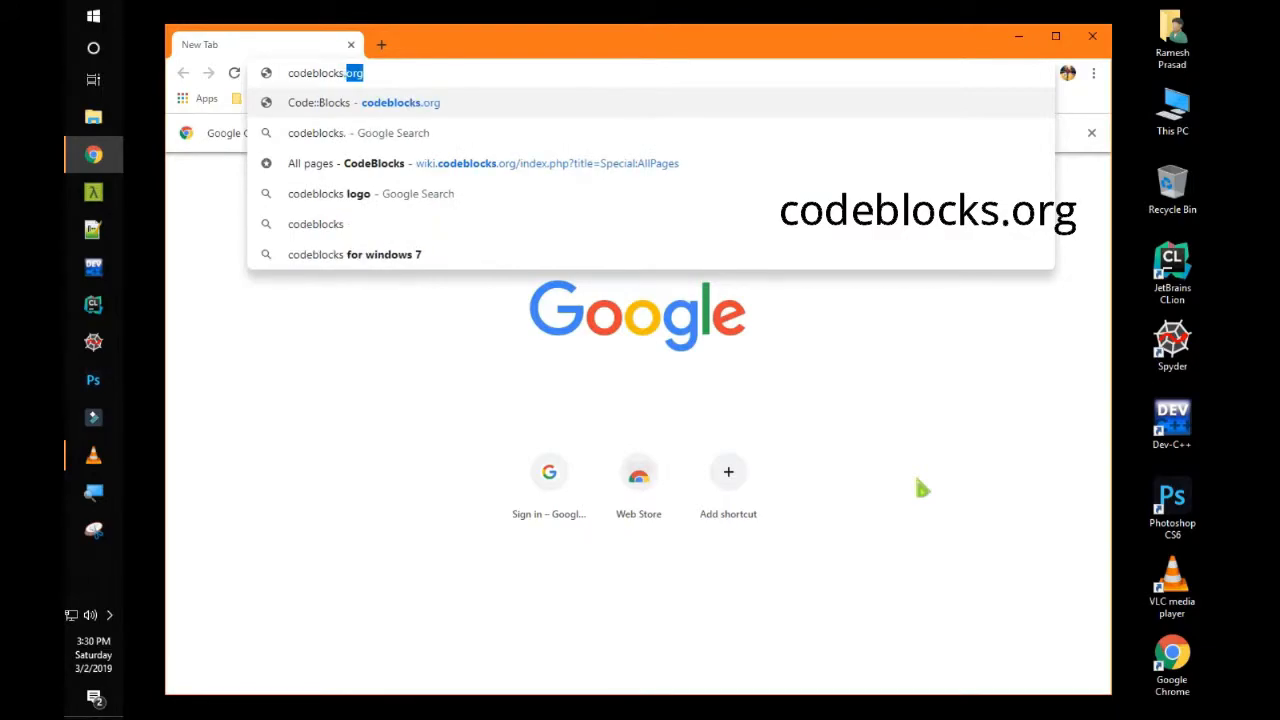
Load codeblocks.org and go to Downloads > binary release, scrolling to the Windows installer table
key(Return)
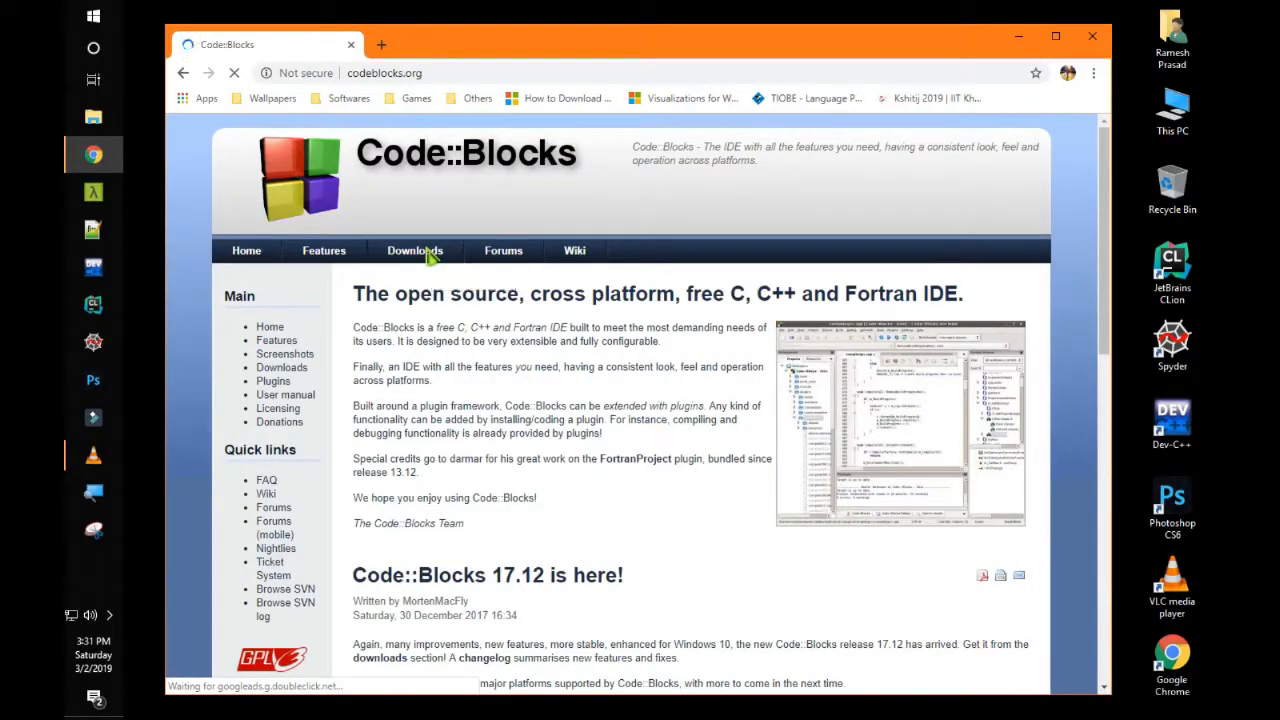
click(428, 252)
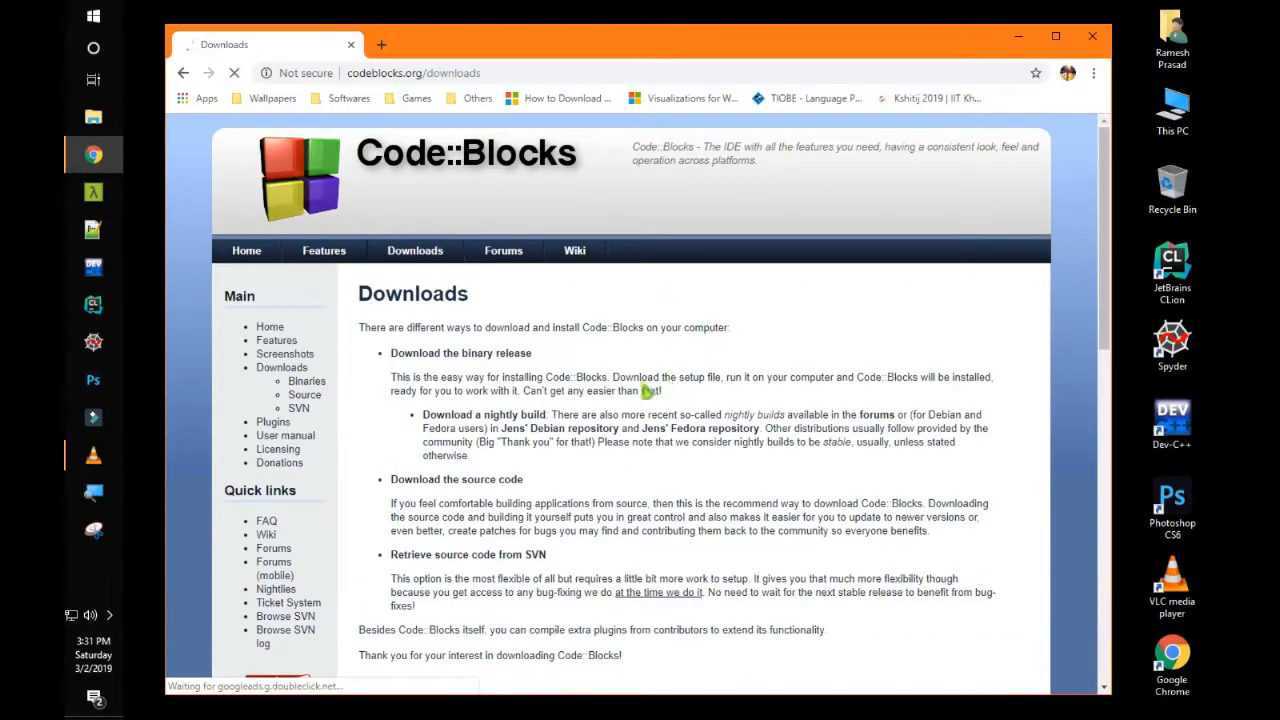
click(499, 357)
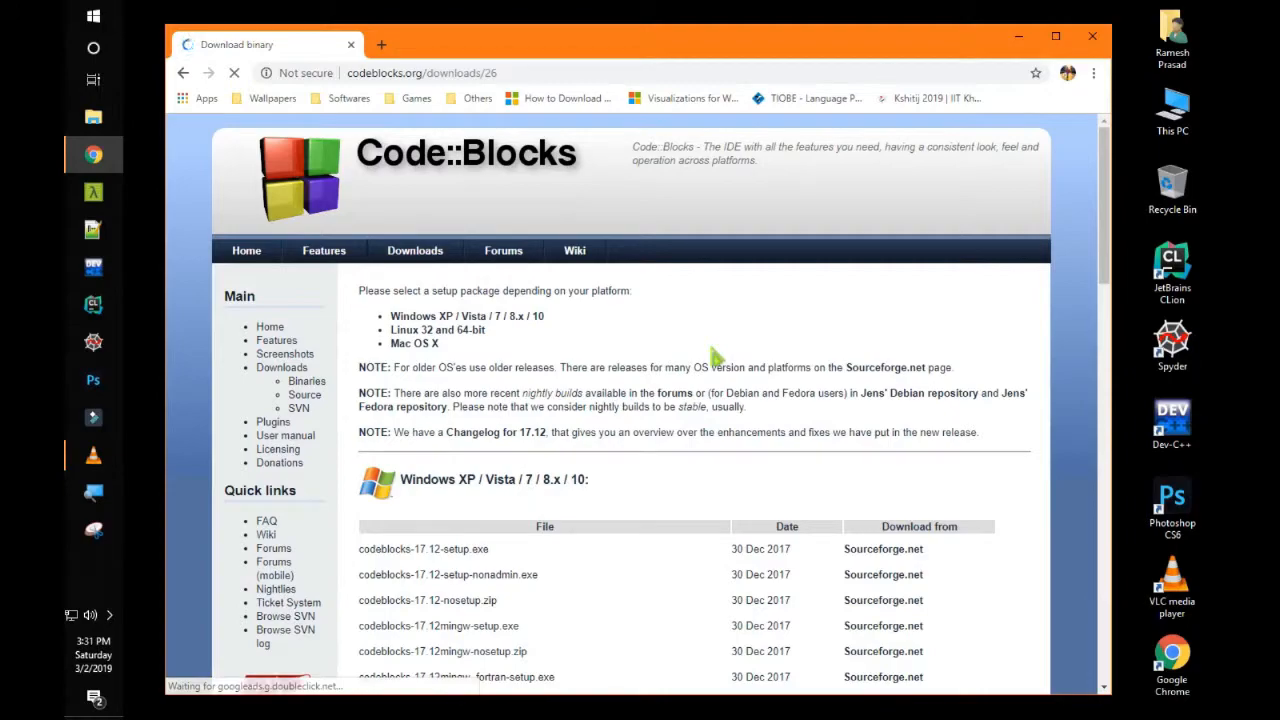
drag(1125, 240, 1125, 302)
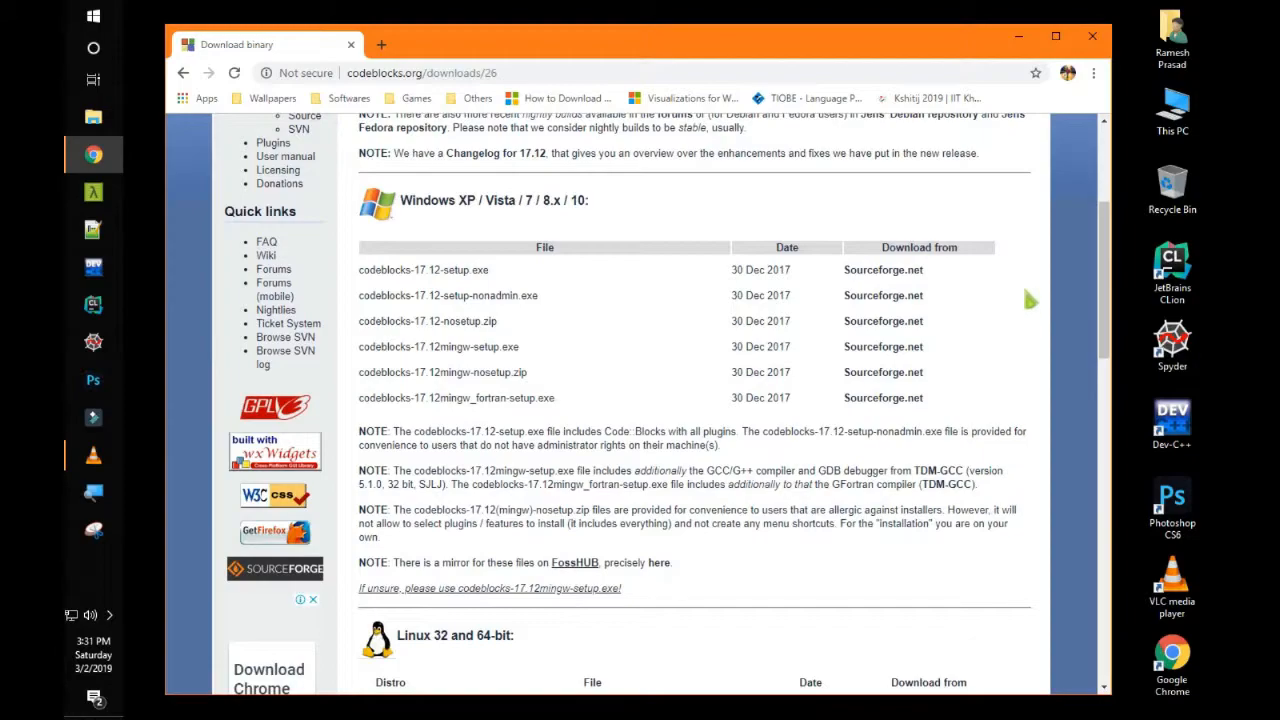
drag(1110, 262, 1140, 398)
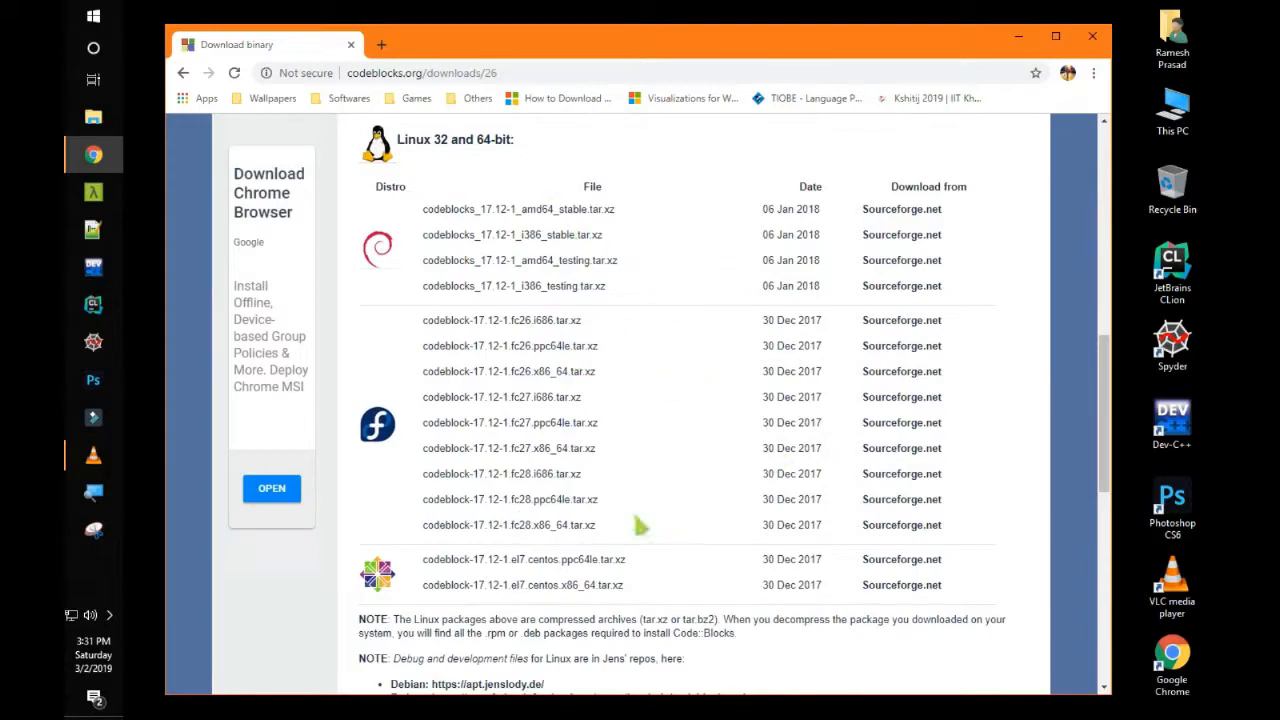
drag(1100, 350, 1085, 547)
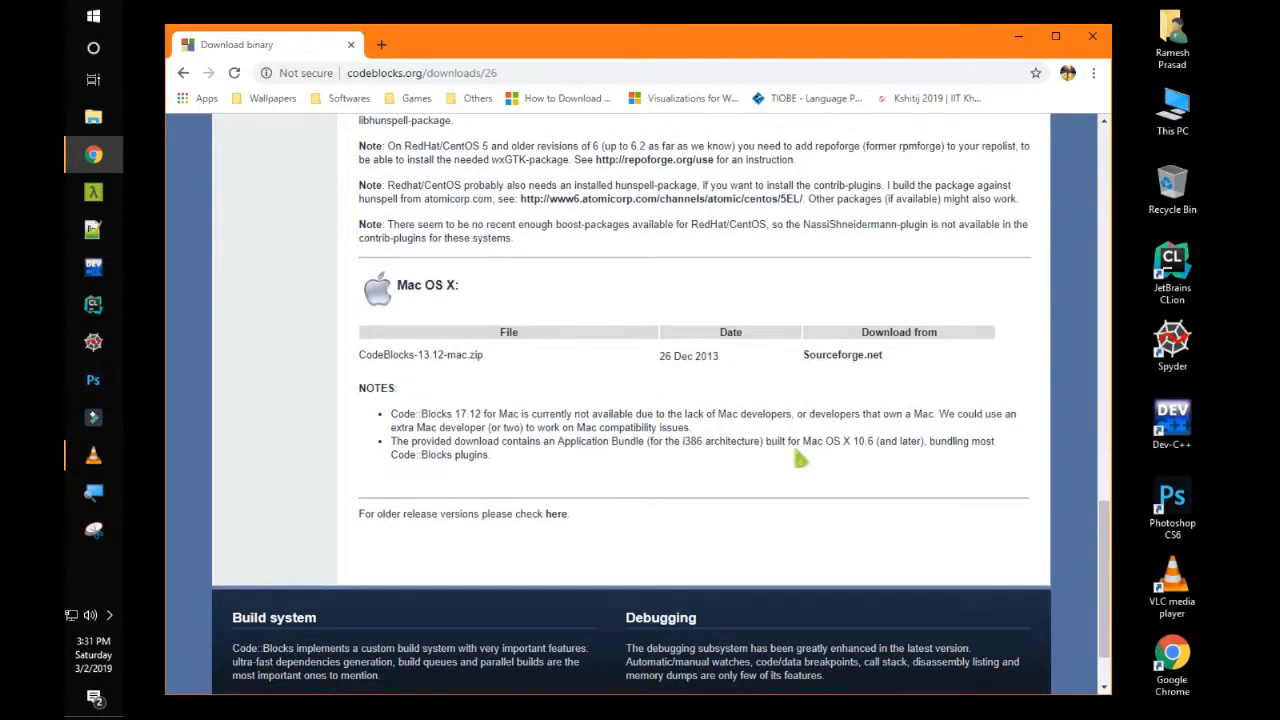
drag(1108, 555, 1106, 213)
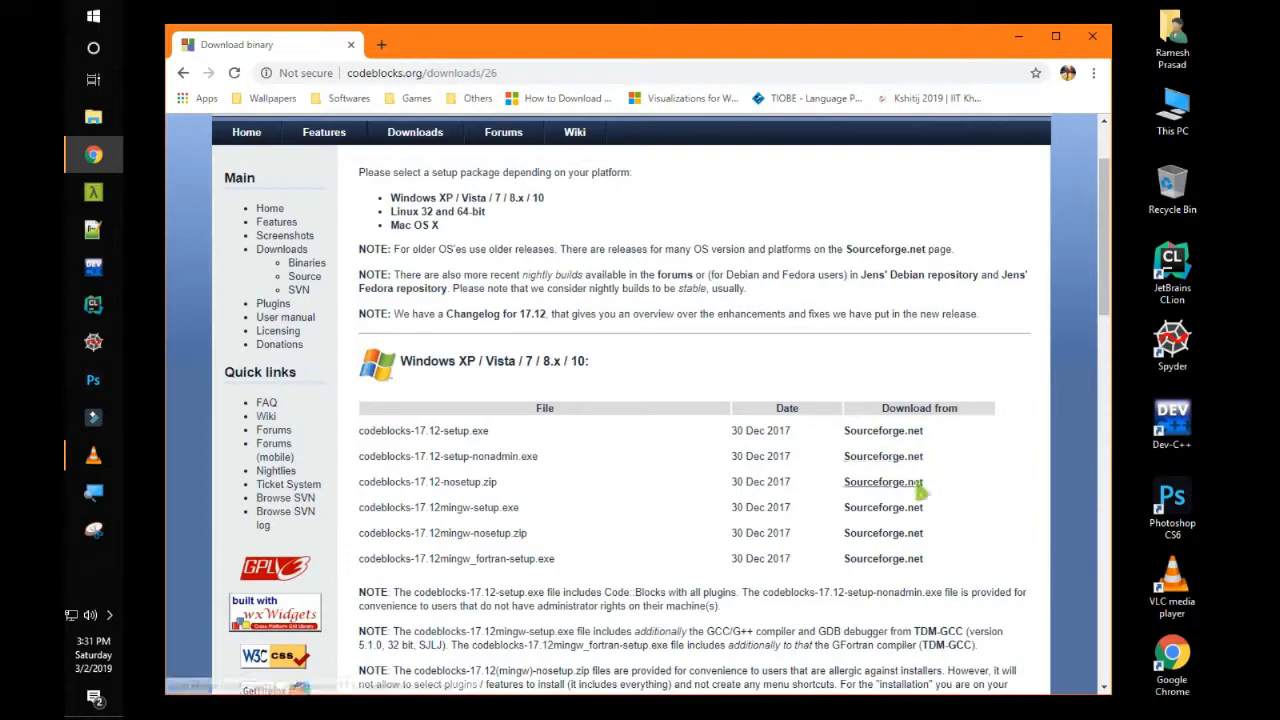
Start the codeblocks-17.12mingw-setup.exe download from SourceForge, cancel it, and close Chrome
click(891, 512)
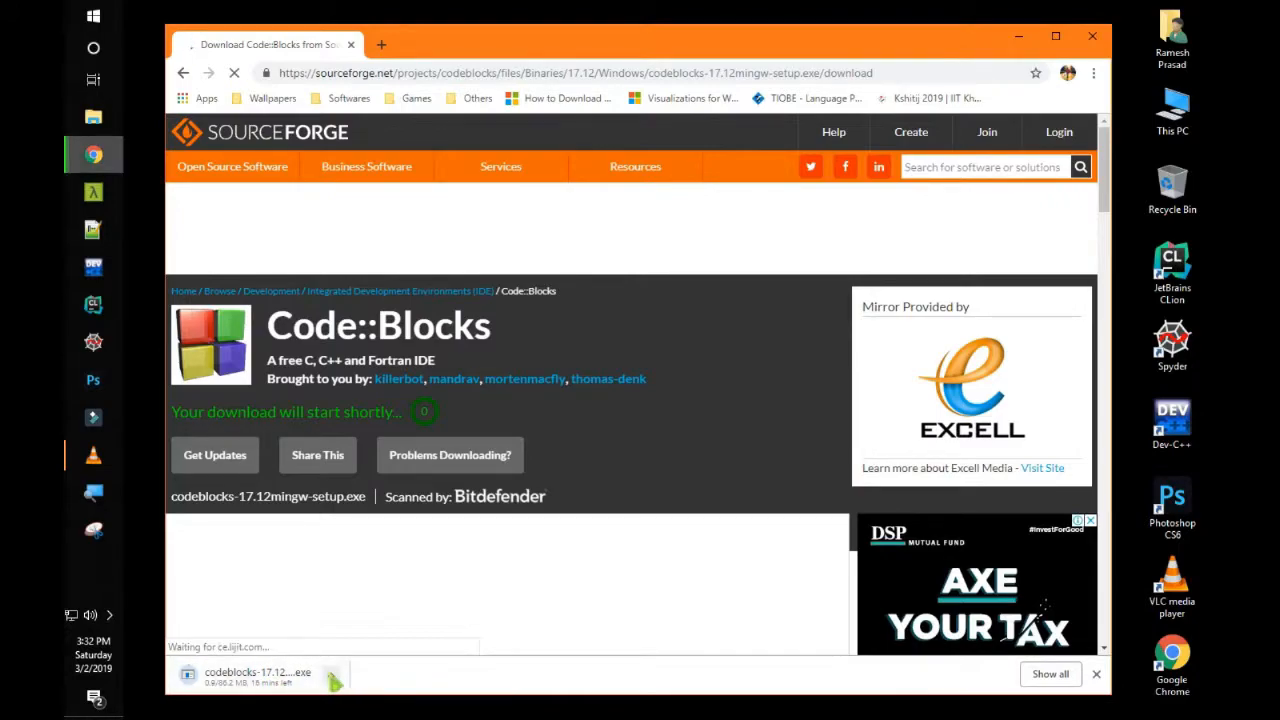
click(331, 675)
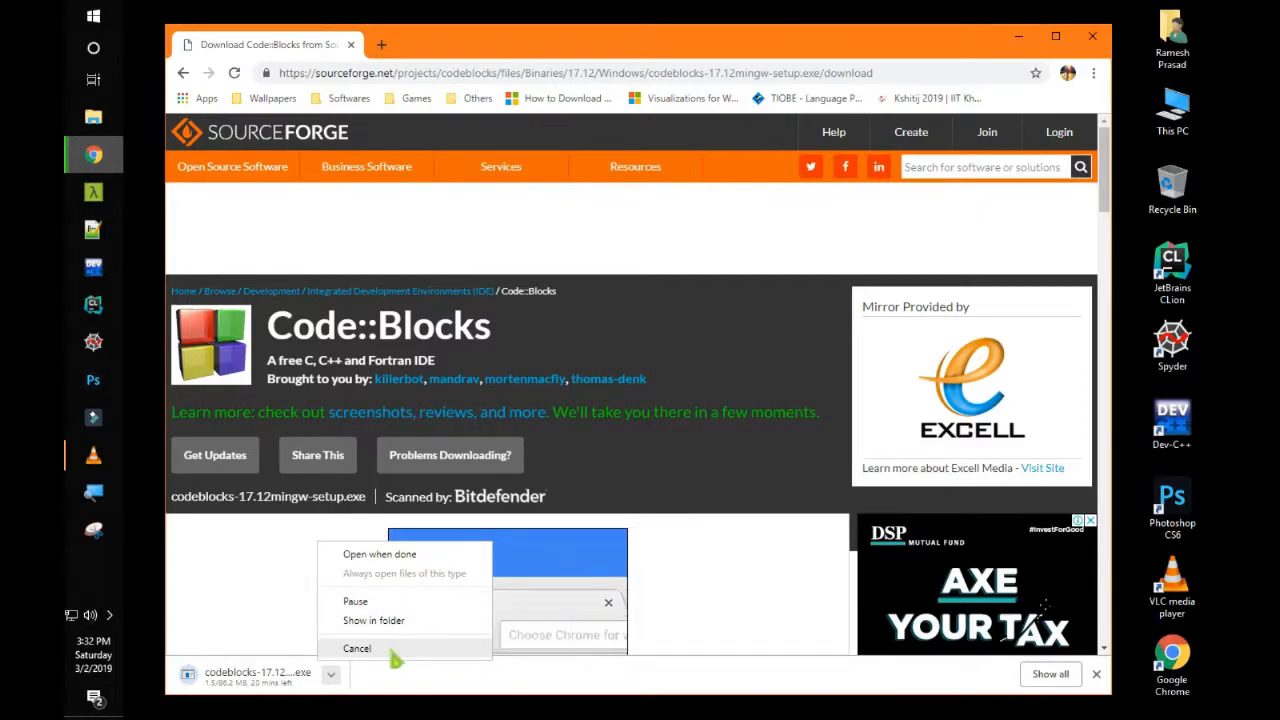
click(357, 648)
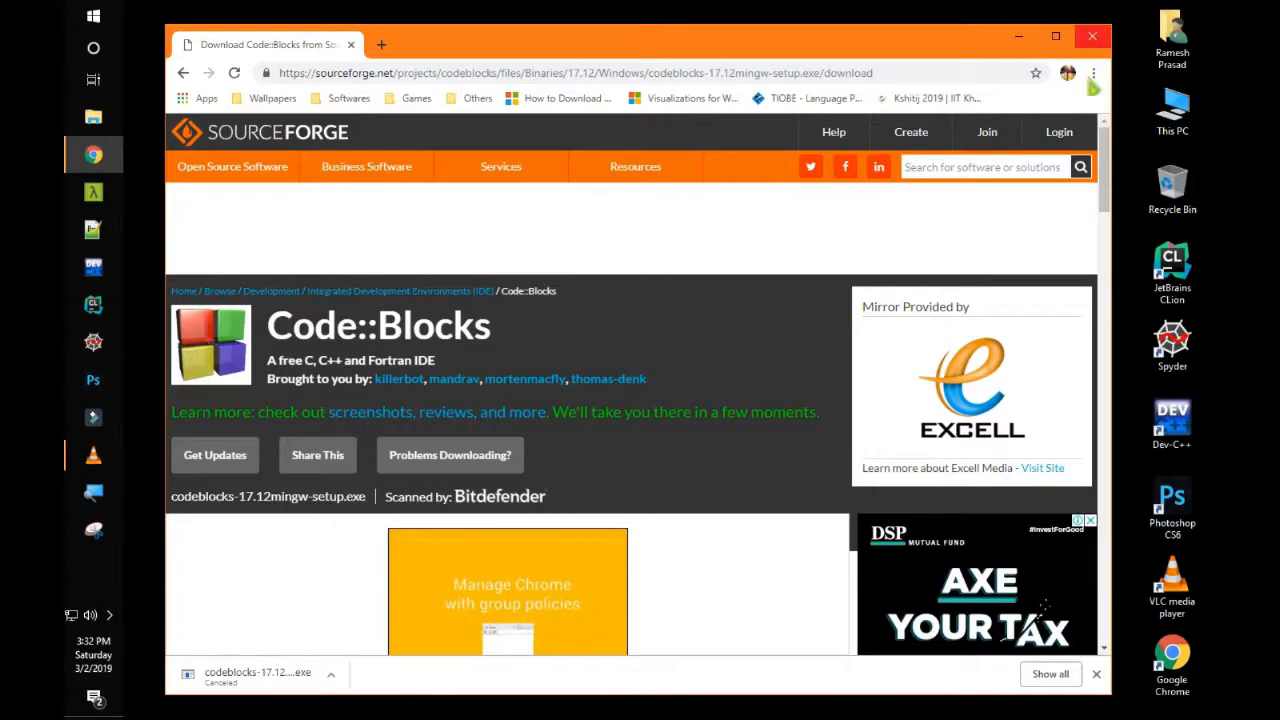
click(1092, 38)
click(1190, 20)
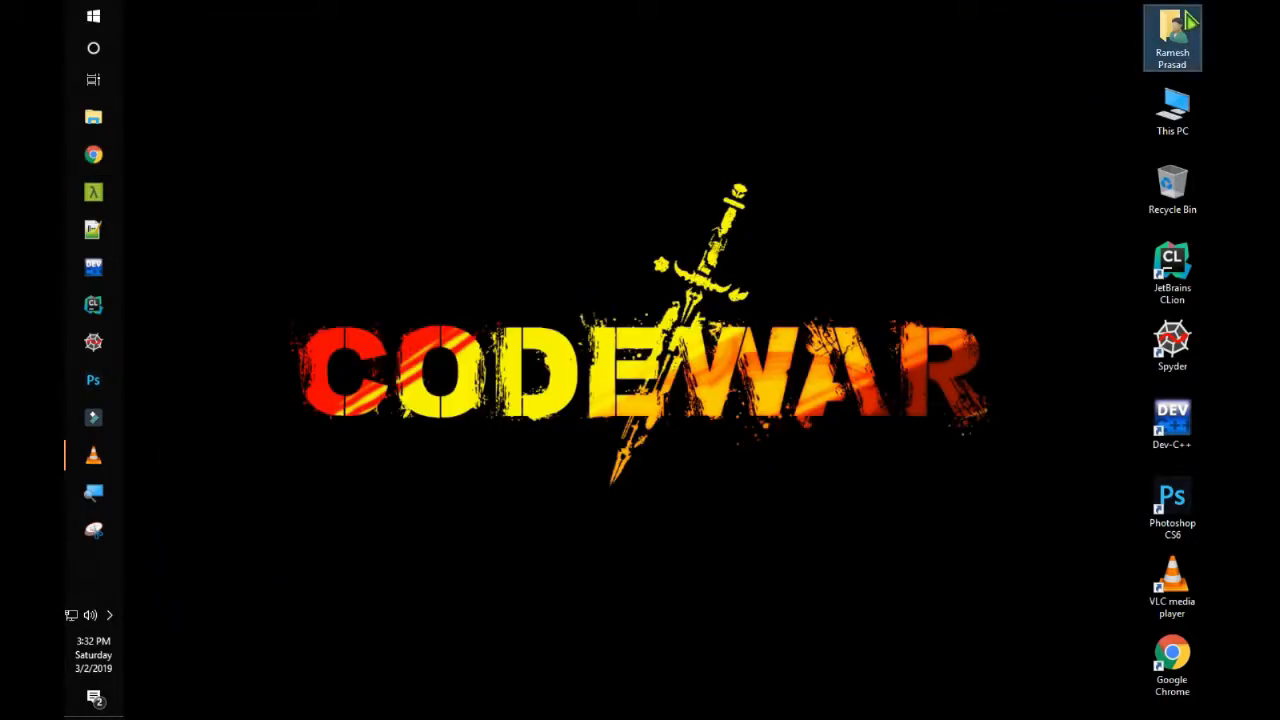
Open the Downloads folder from the home folder and select the CodeBlocks-17.12 and MinGW setup file
double_click(1188, 16)
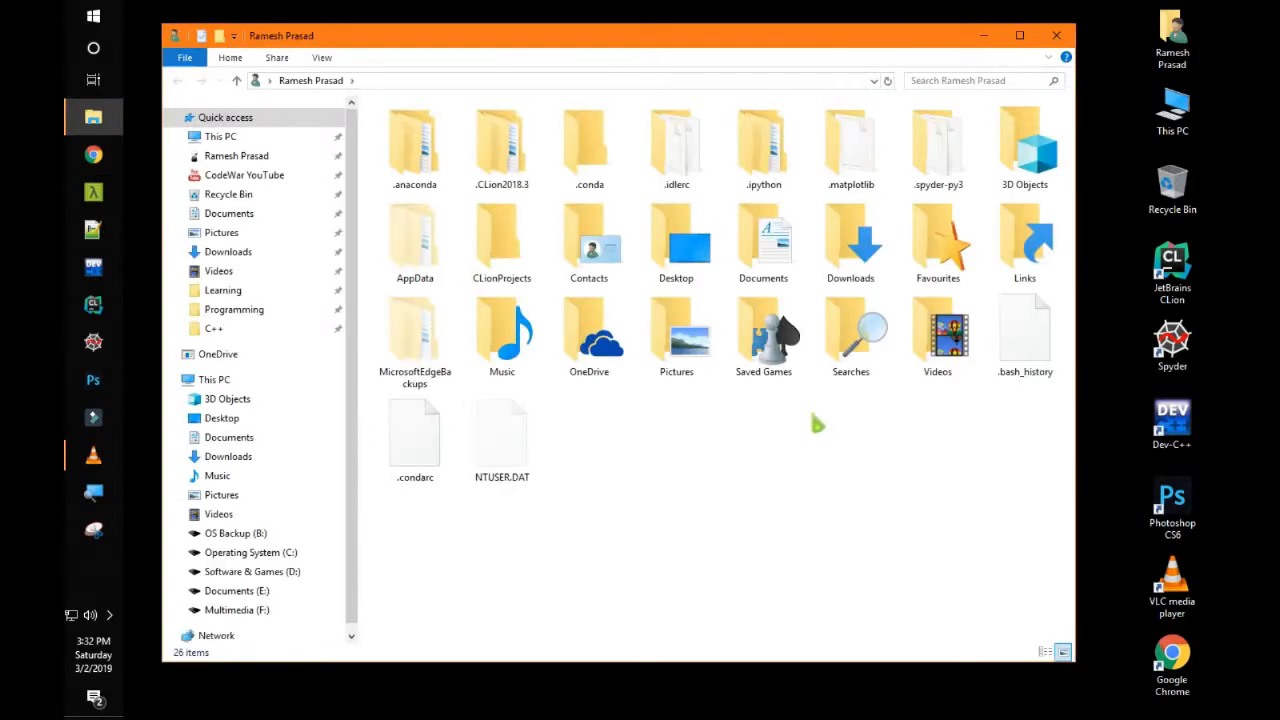
click(858, 240)
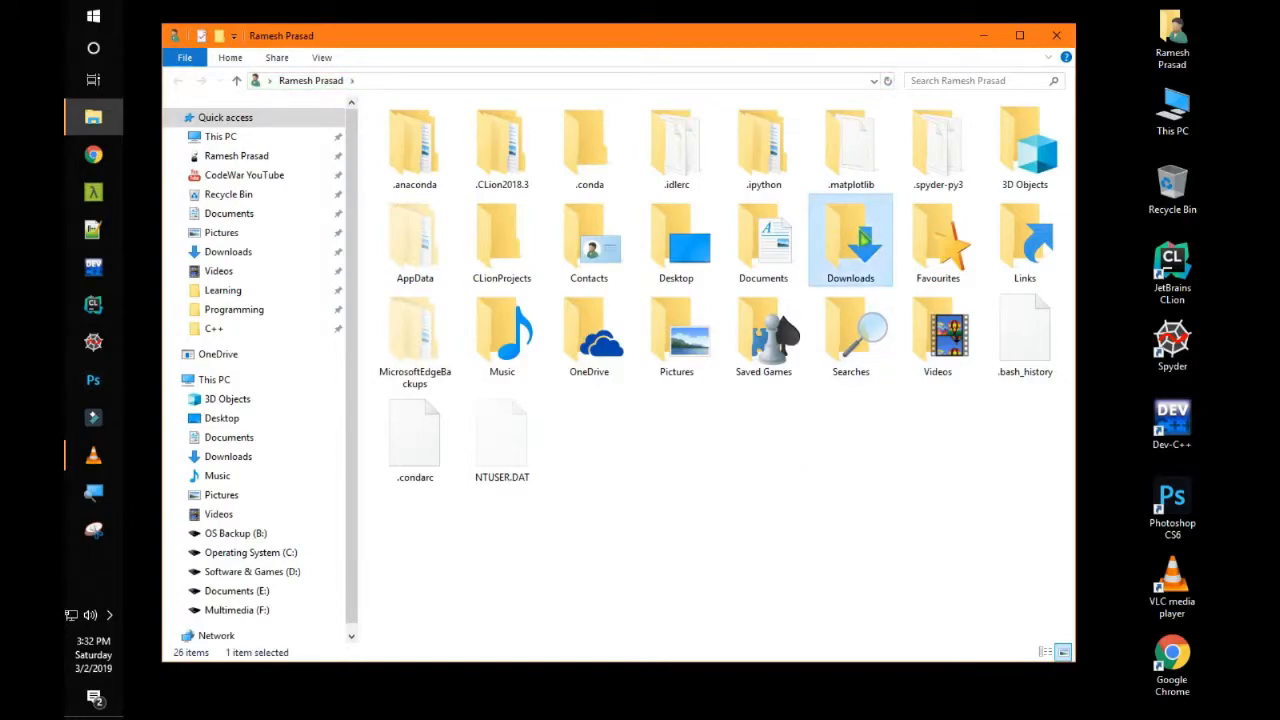
double_click(843, 250)
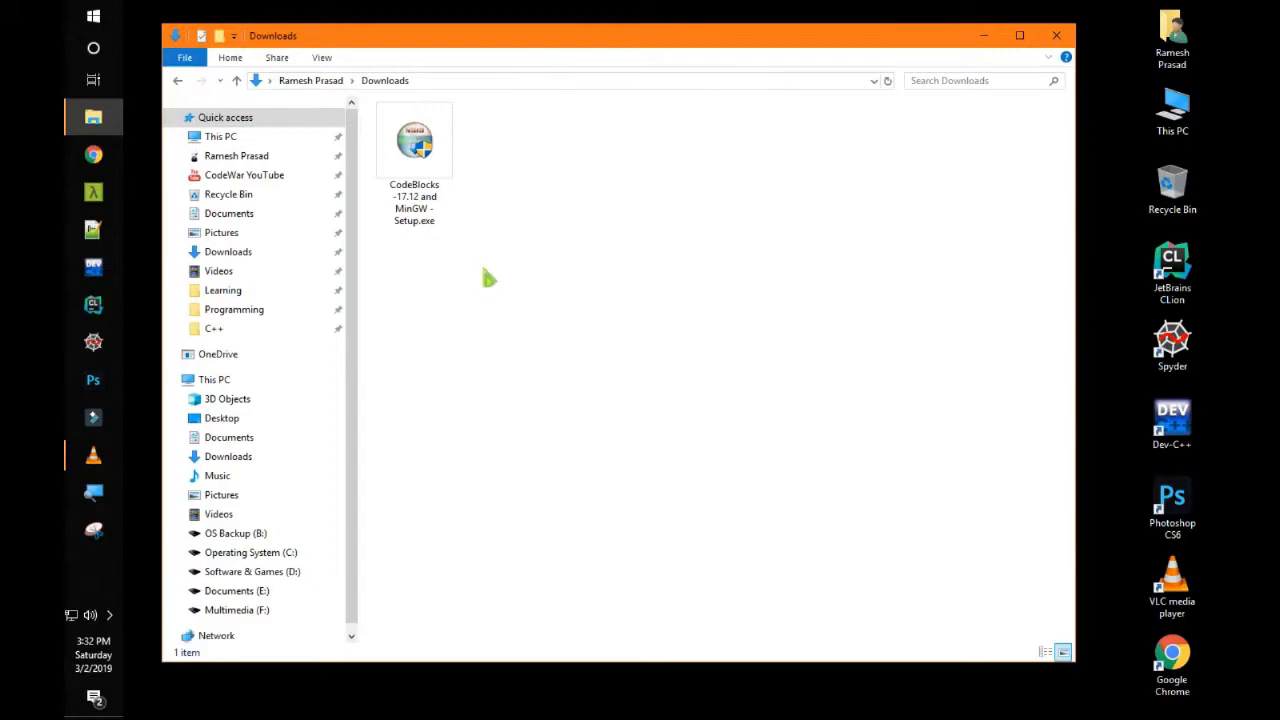
click(414, 178)
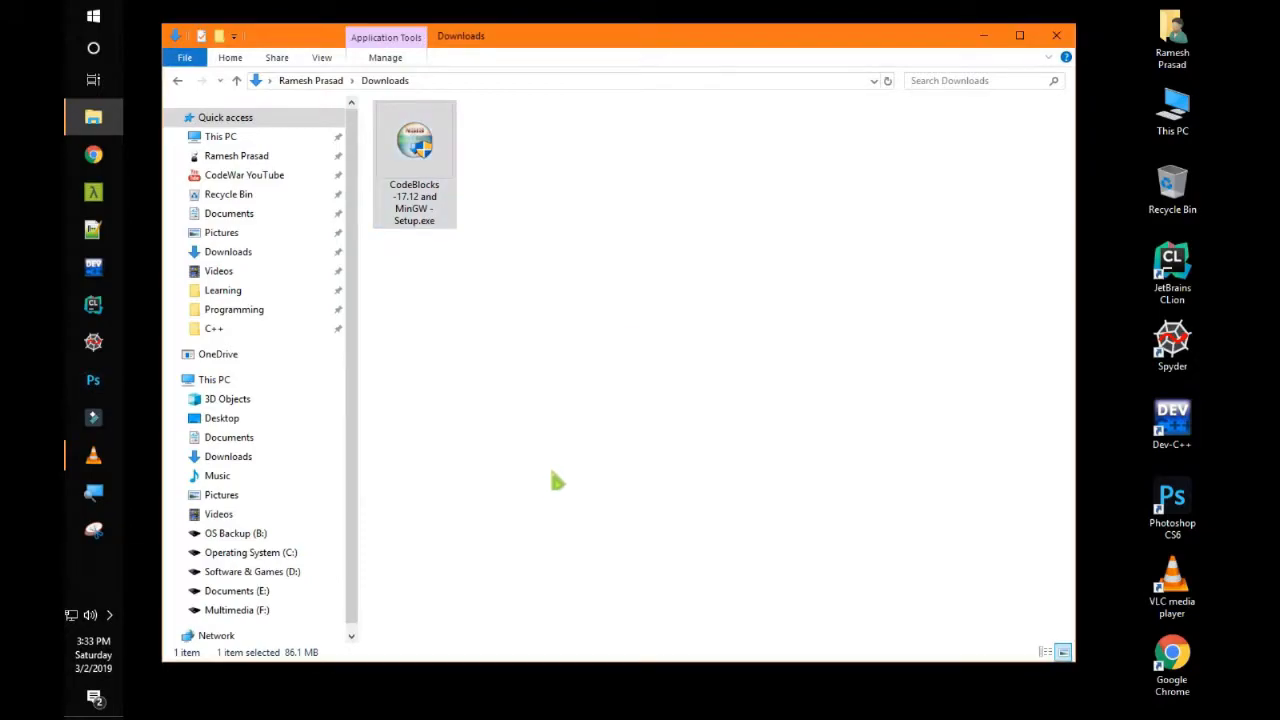
Install Code::Blocks with default components into Program Files (x86)\CodeBlocks, accepting the license, then finish
click(758, 496)
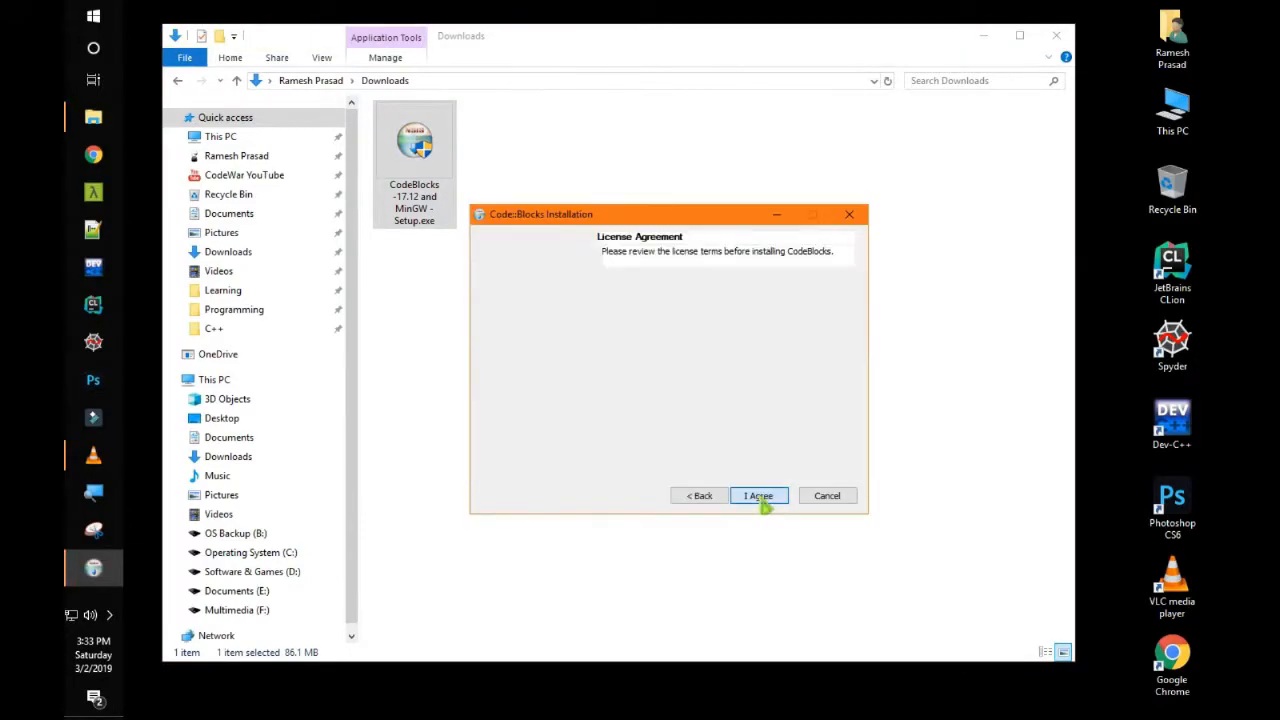
click(759, 500)
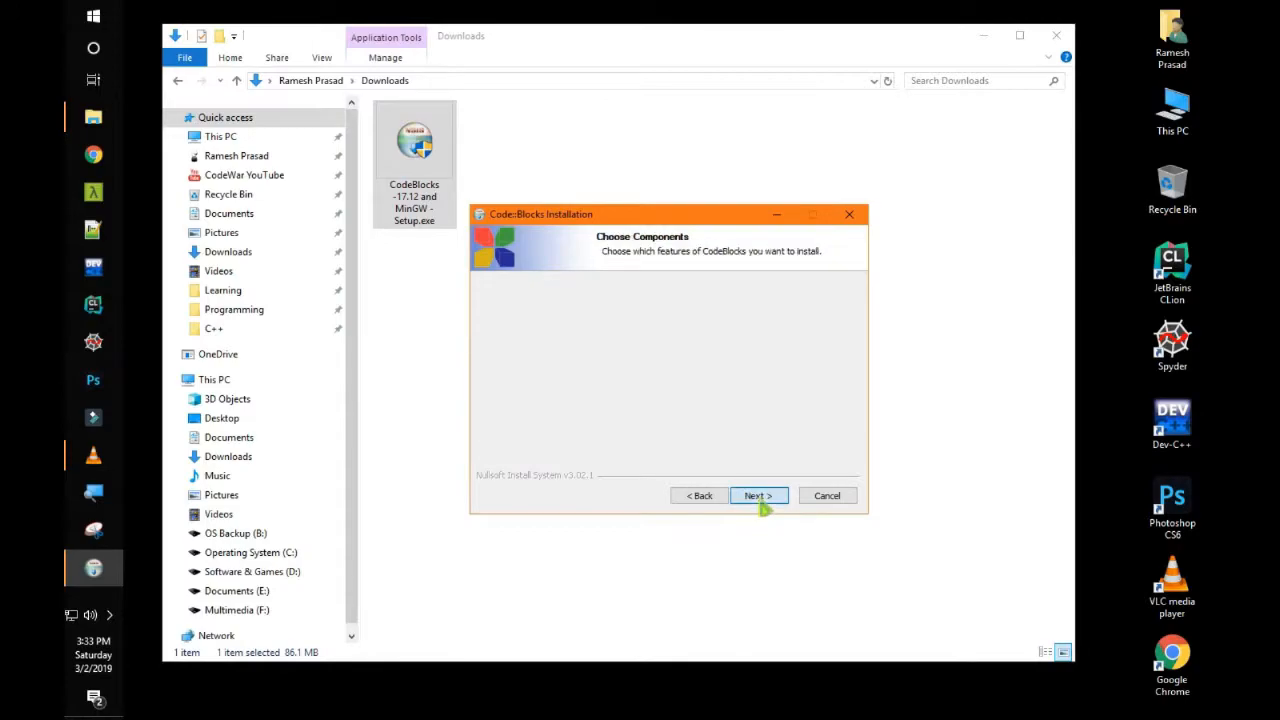
click(763, 500)
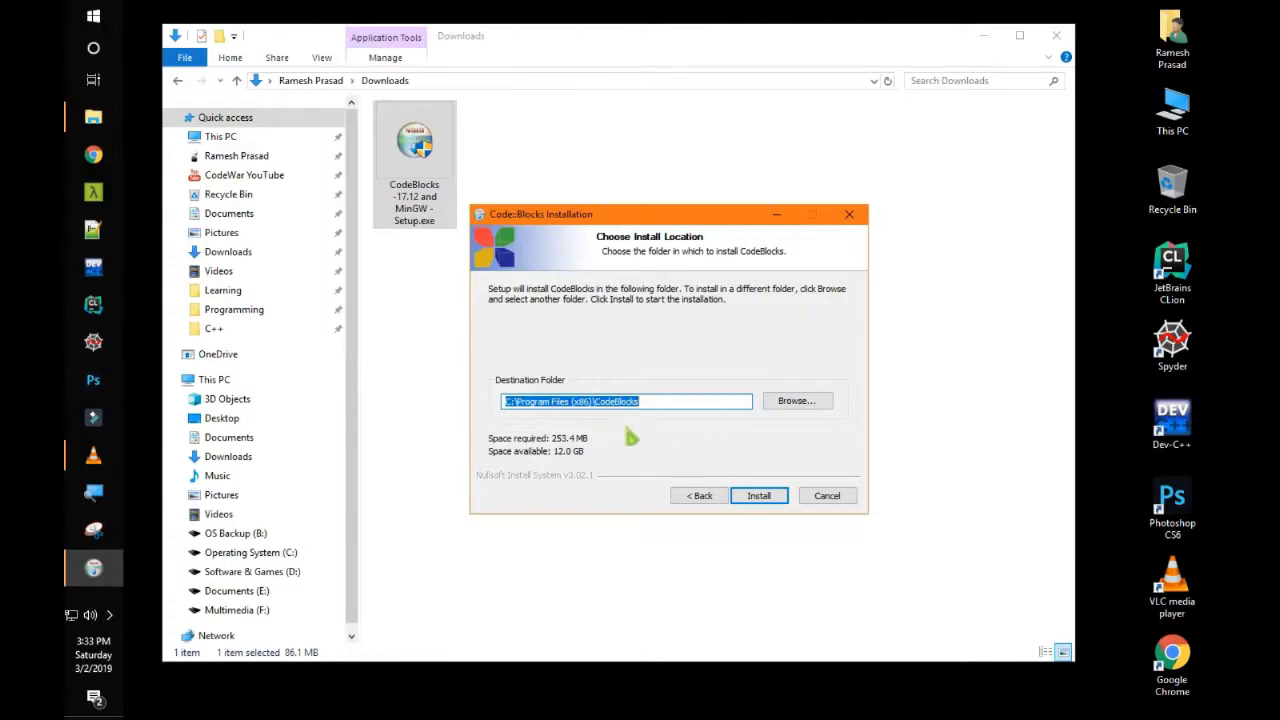
click(759, 496)
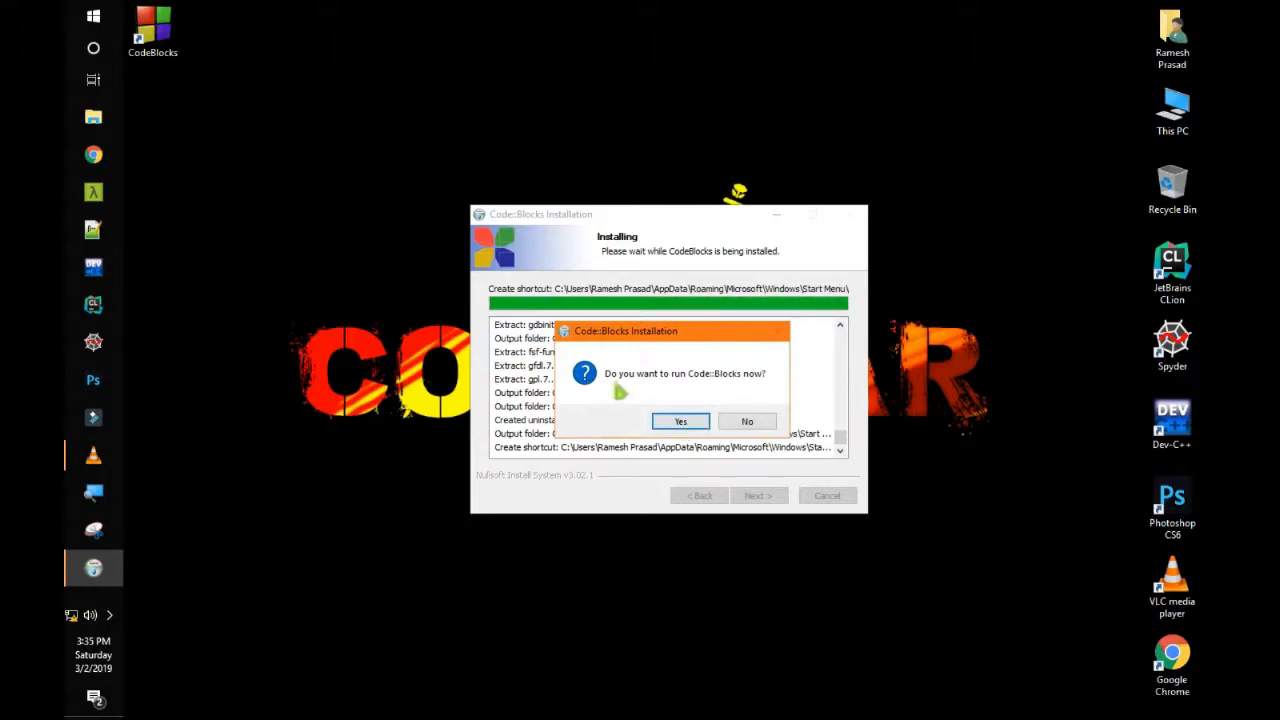
click(680, 425)
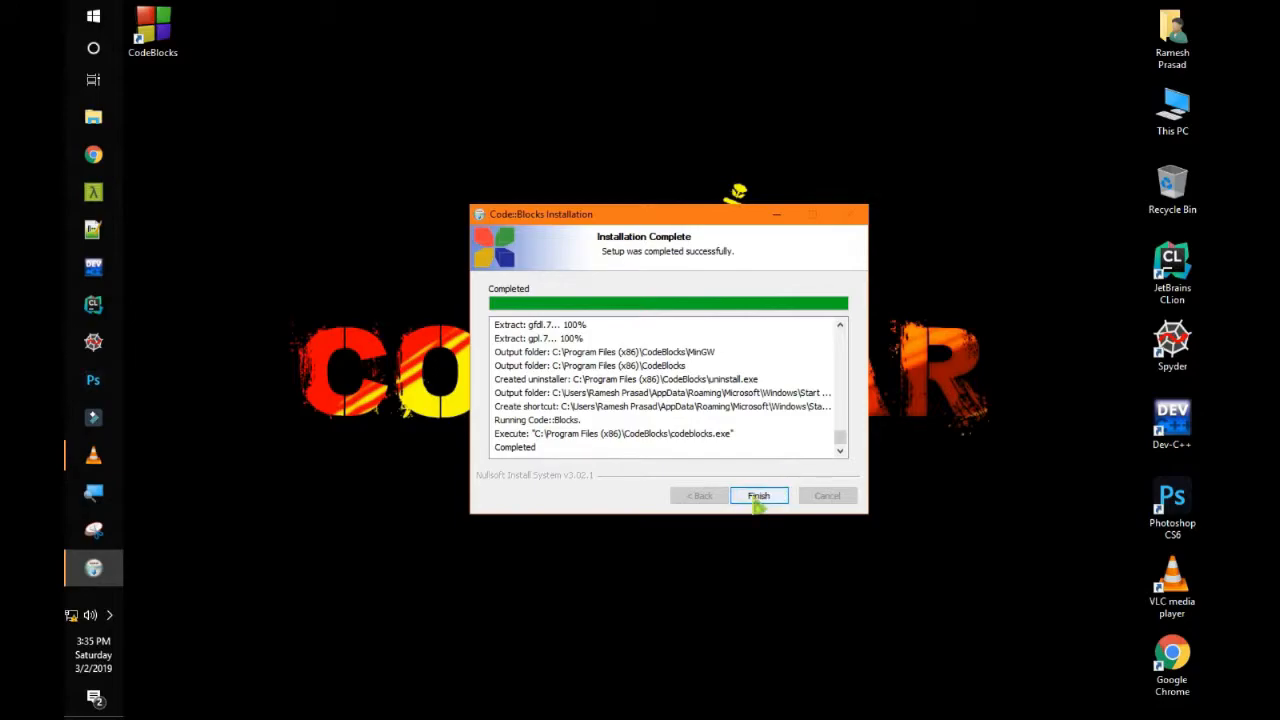
click(758, 500)
Set GNU GCC Compiler as the default compiler and choose 'No, leave everything as it is' for file associations
click(759, 503)
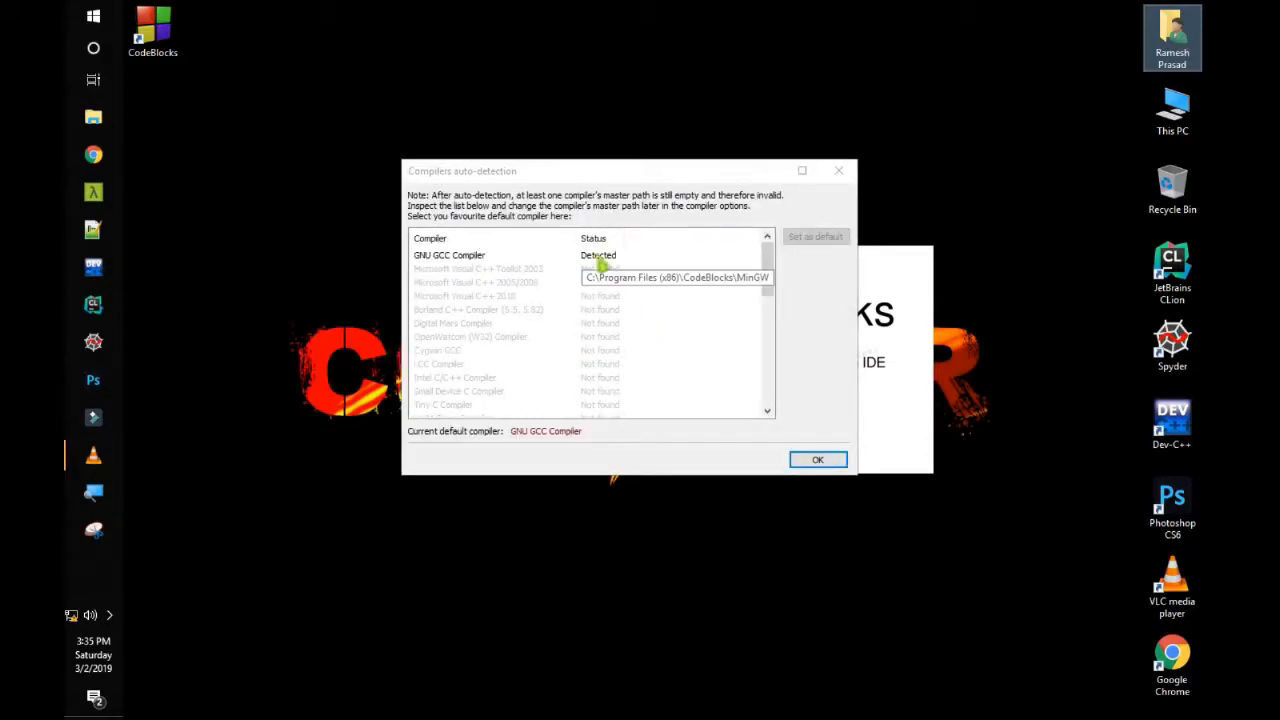
click(598, 258)
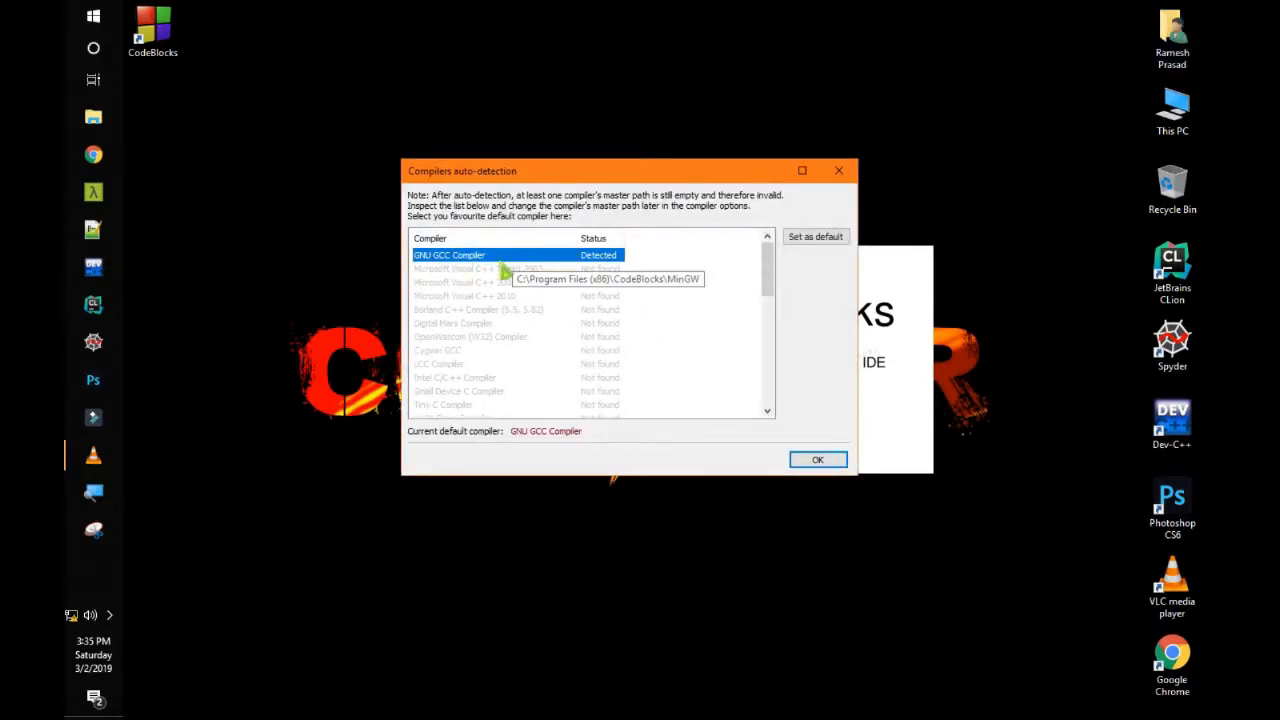
click(810, 462)
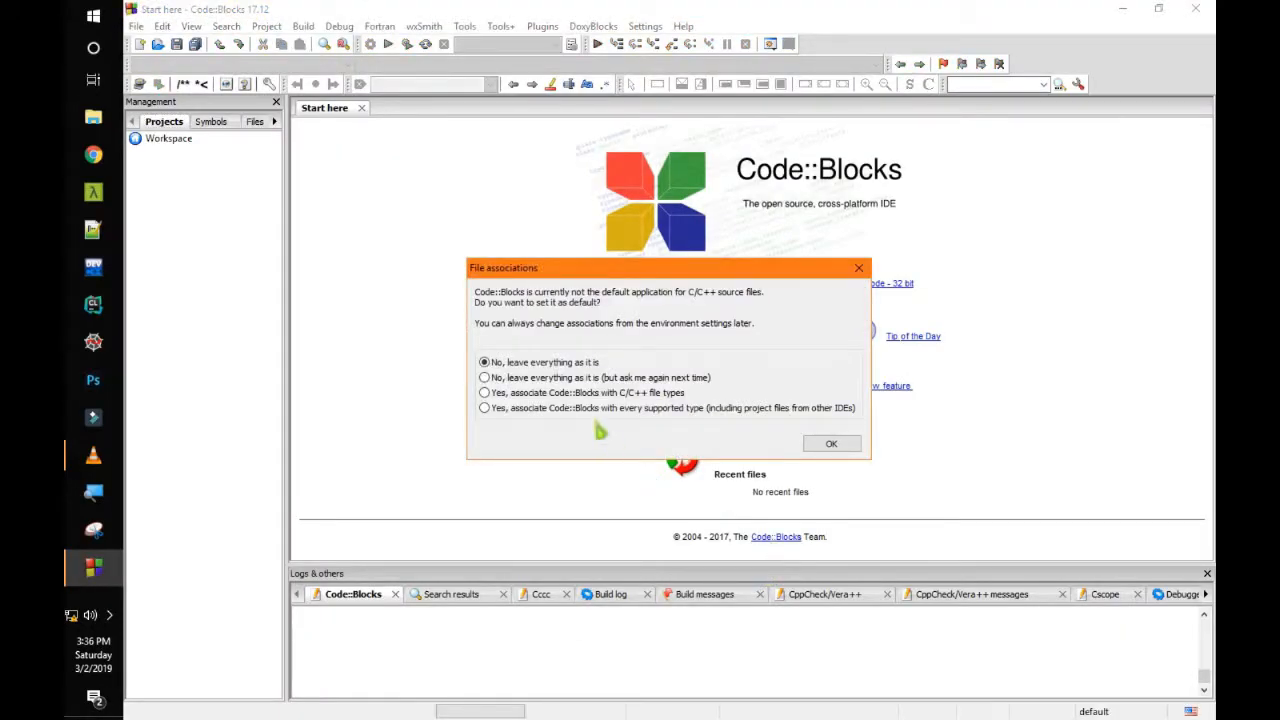
click(830, 445)
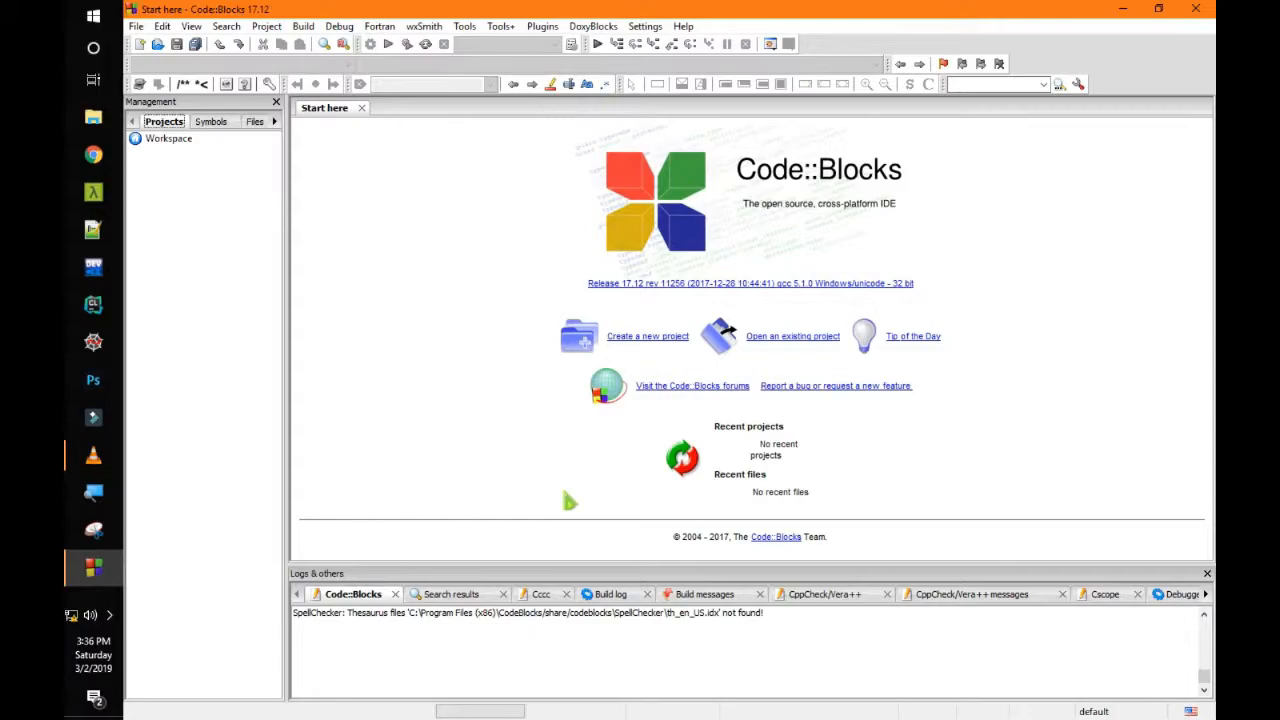
Start a new Console application project in the wizard with C as the language
click(648, 338)
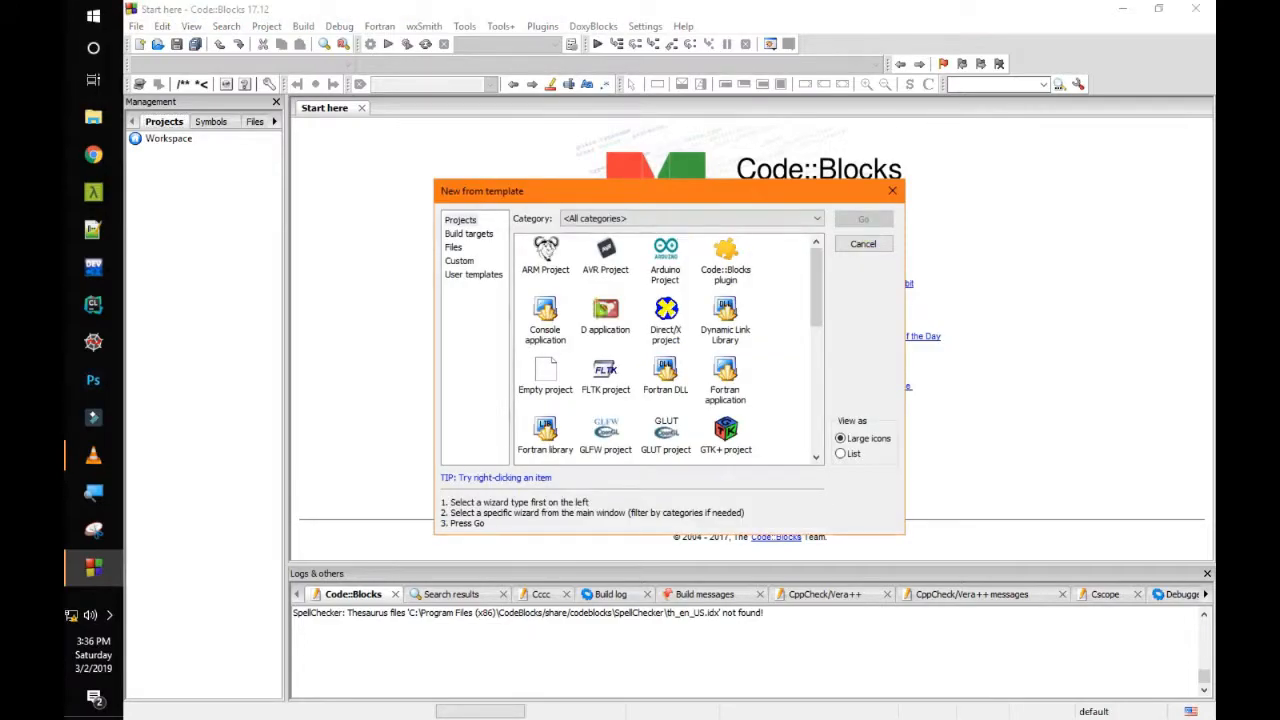
click(545, 318)
click(863, 218)
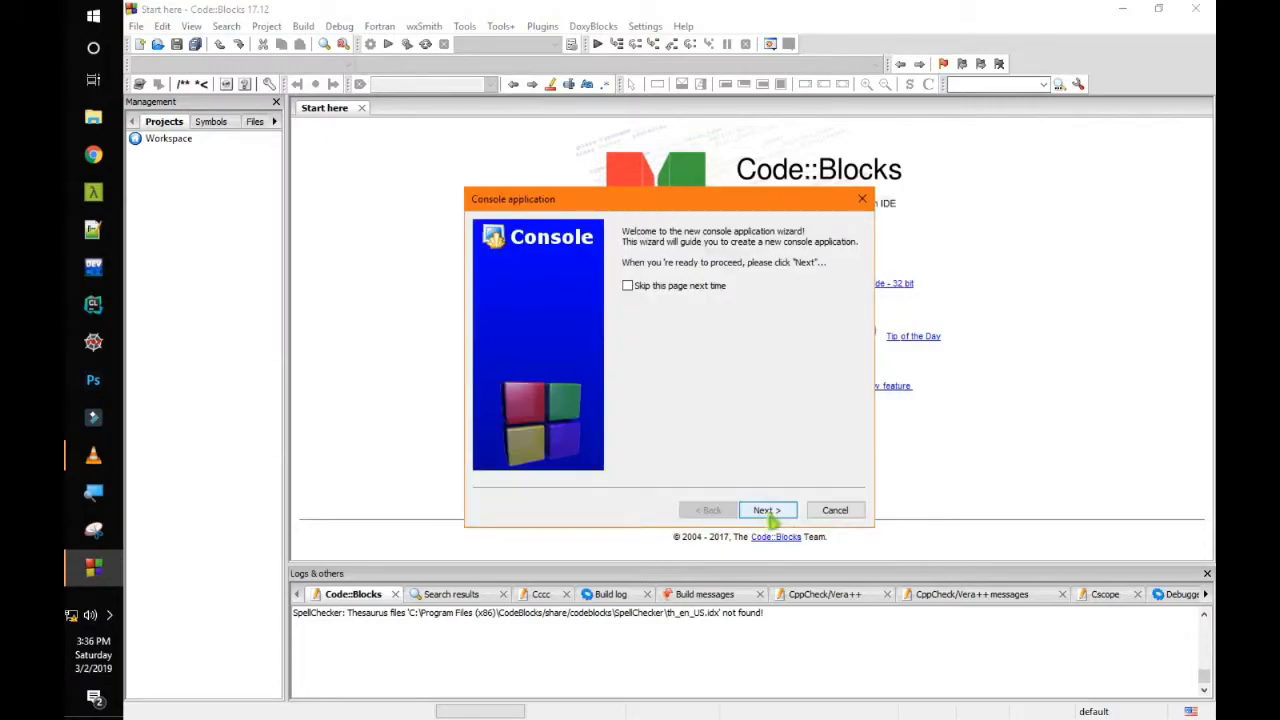
click(768, 511)
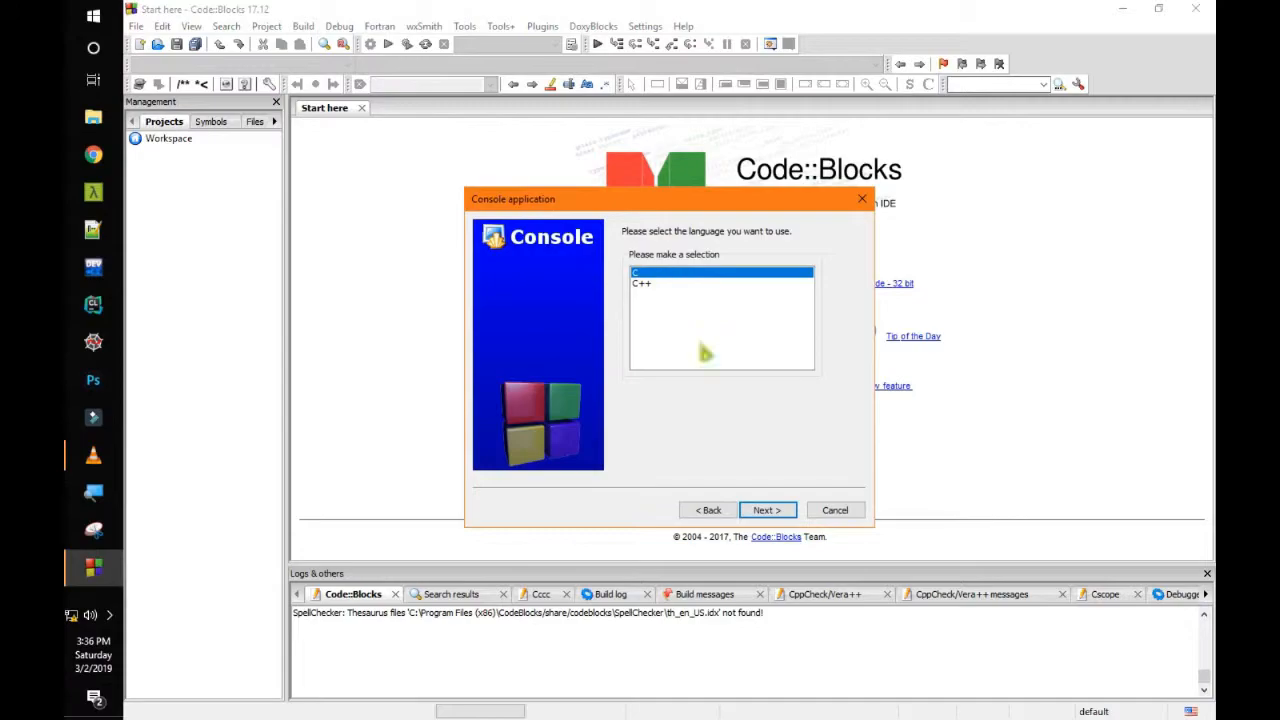
click(766, 510)
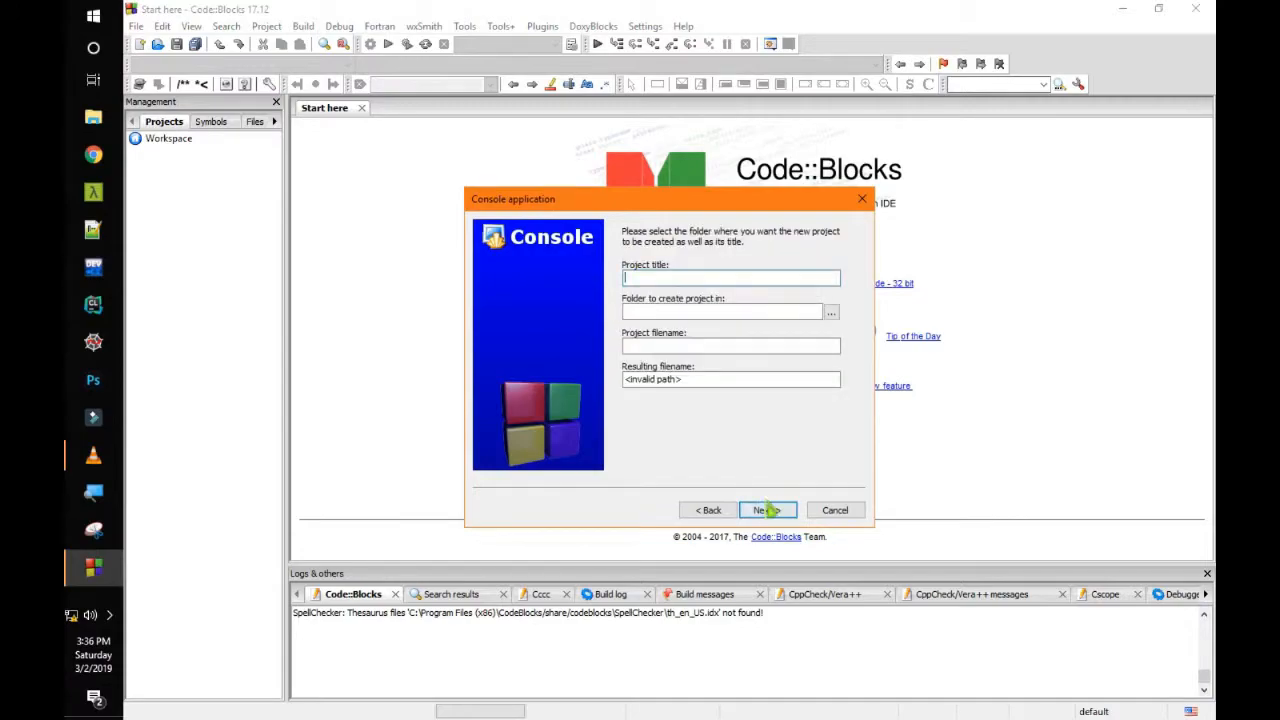
Put the project on the Desktop, title it 'test', and finish with default compiler settings
click(831, 312)
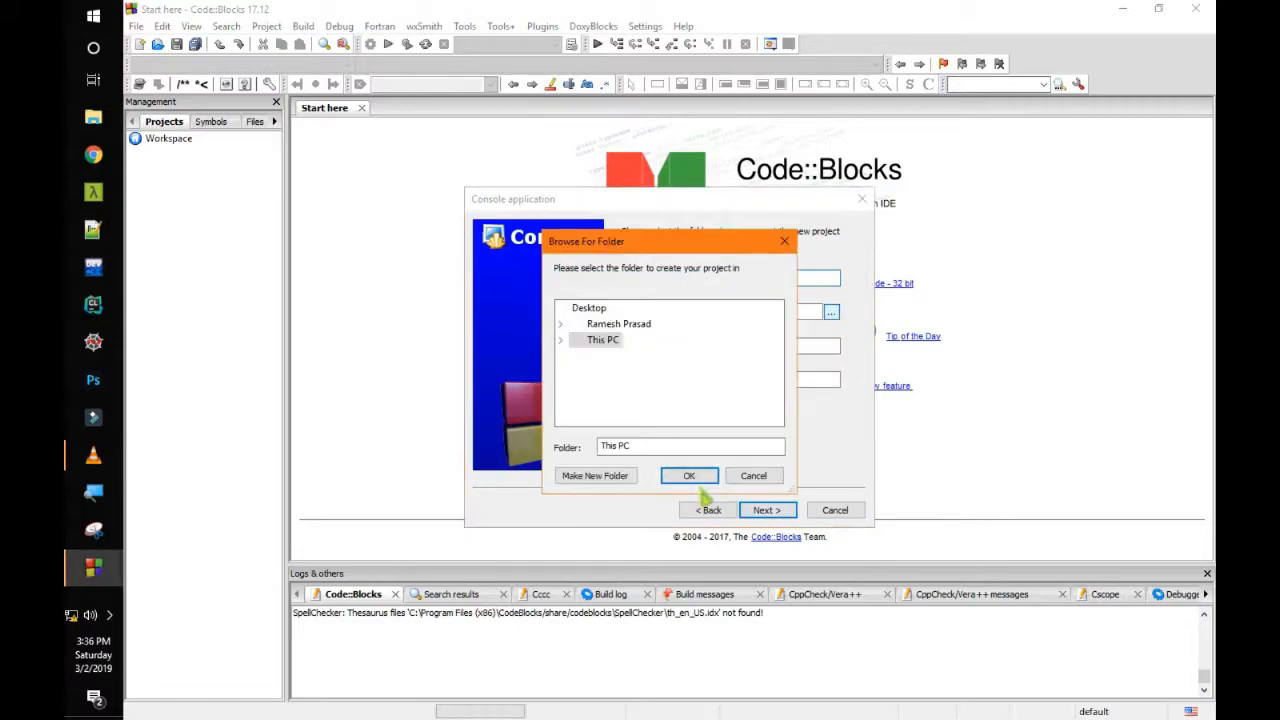
click(589, 310)
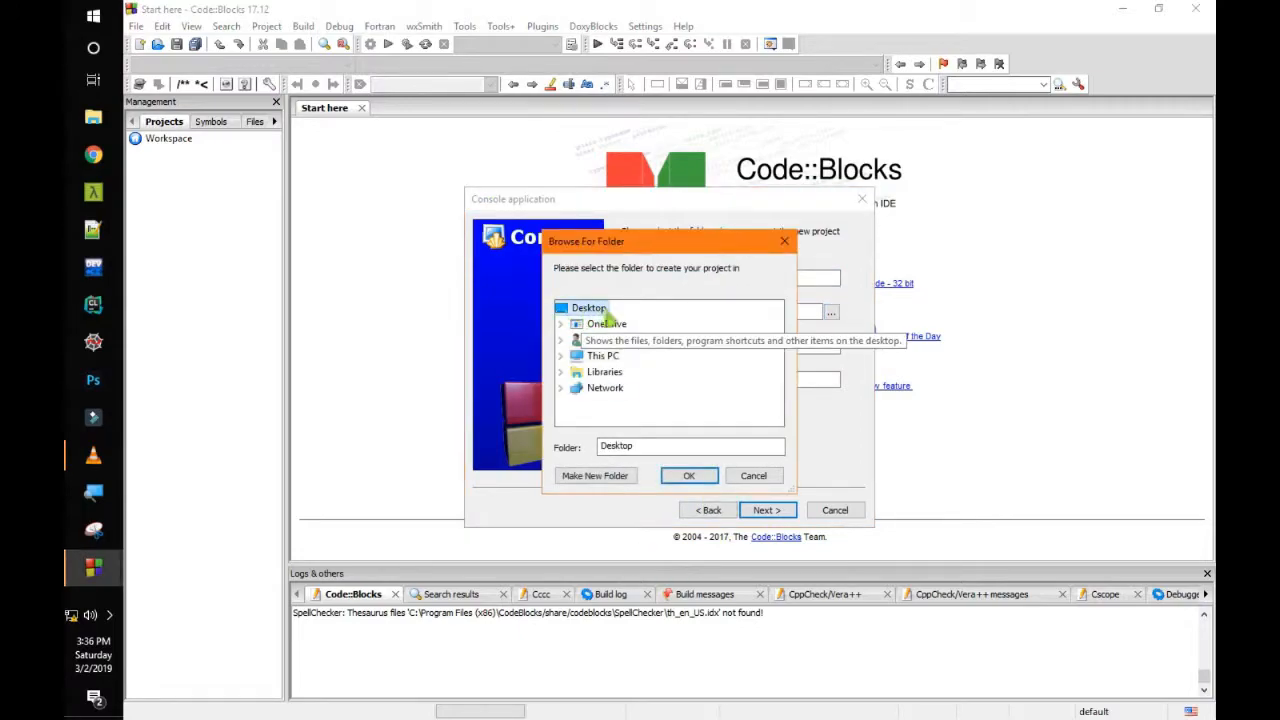
click(688, 475)
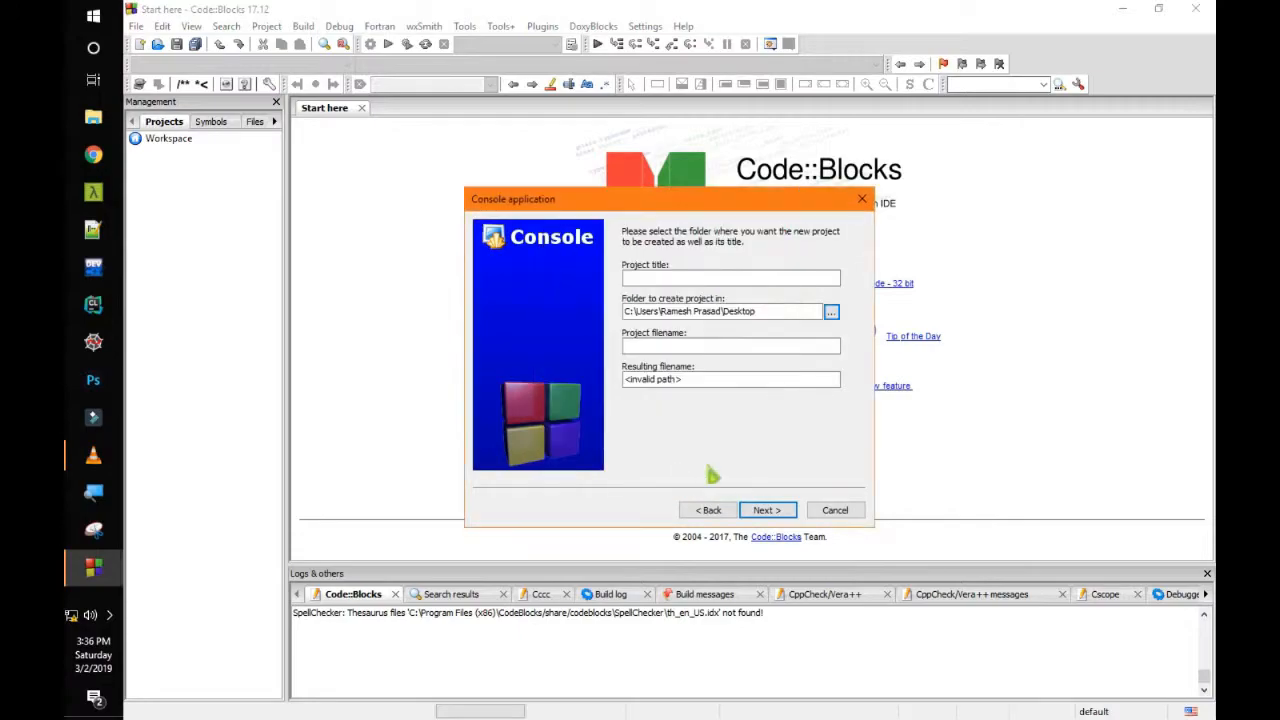
click(738, 281)
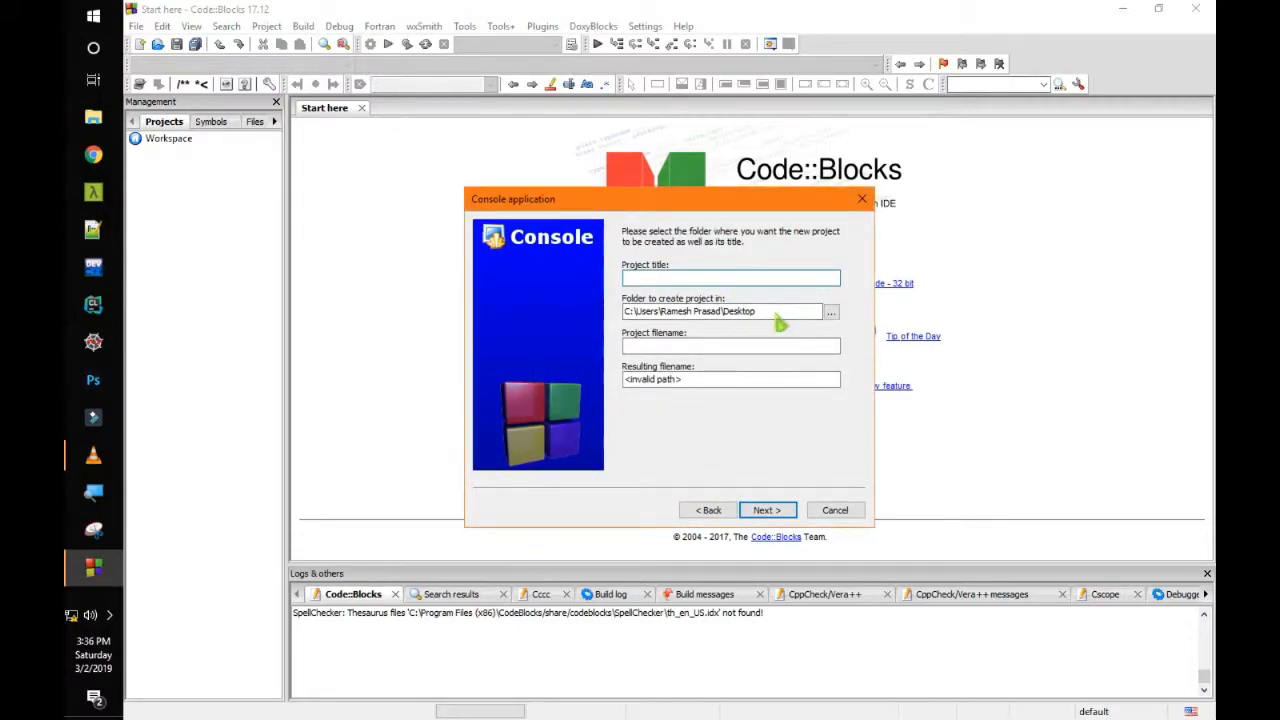
text(test)
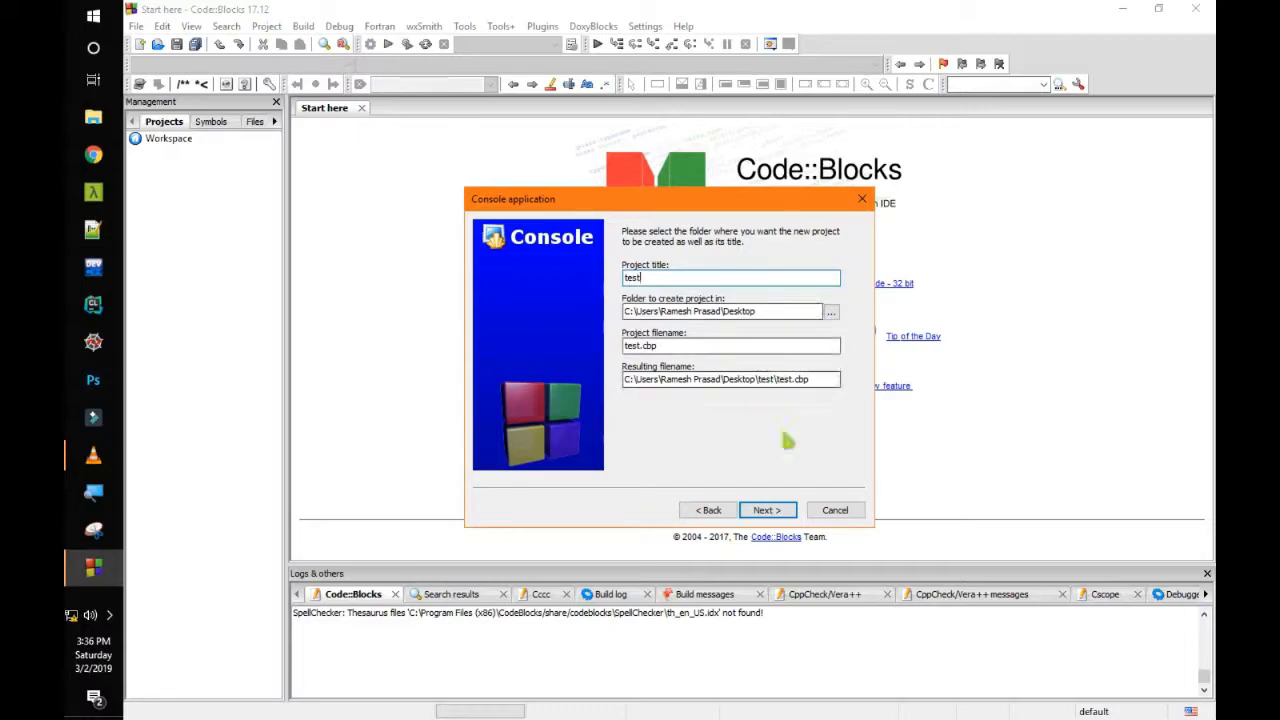
click(768, 511)
click(767, 511)
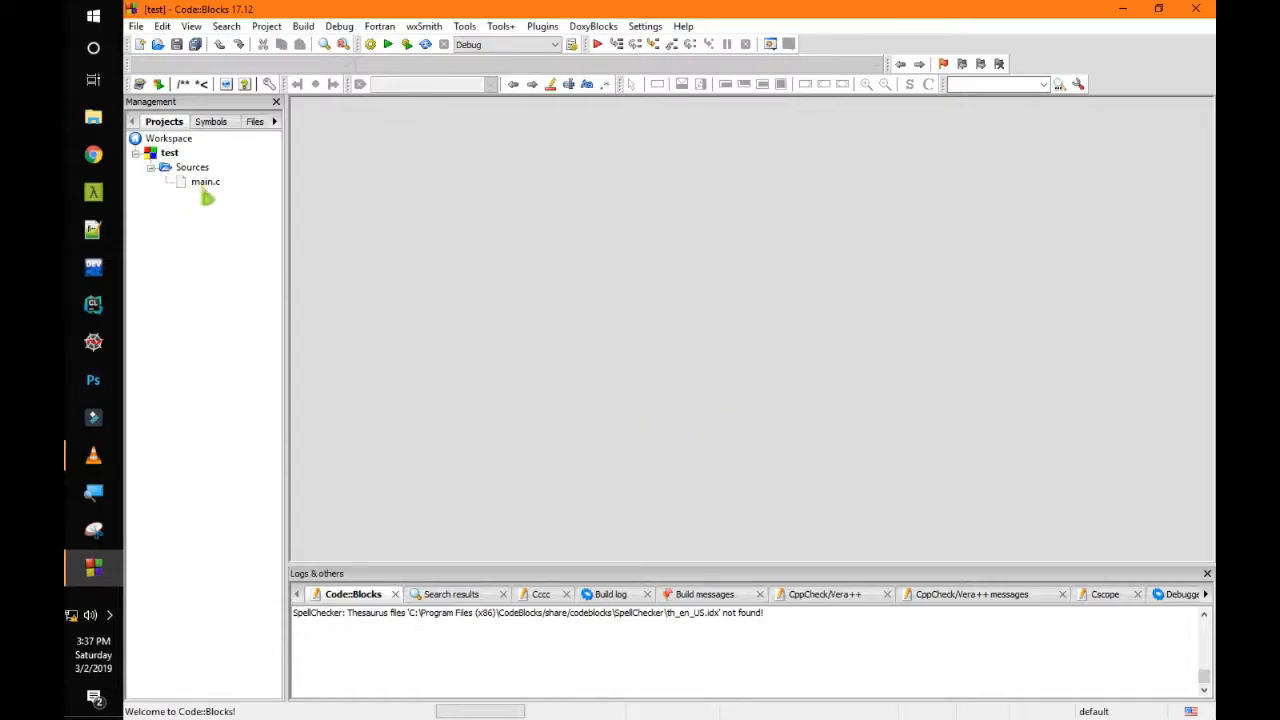
Open main.c, build and run it, check the 'Hello world!' console output, then close the console
double_click(205, 184)
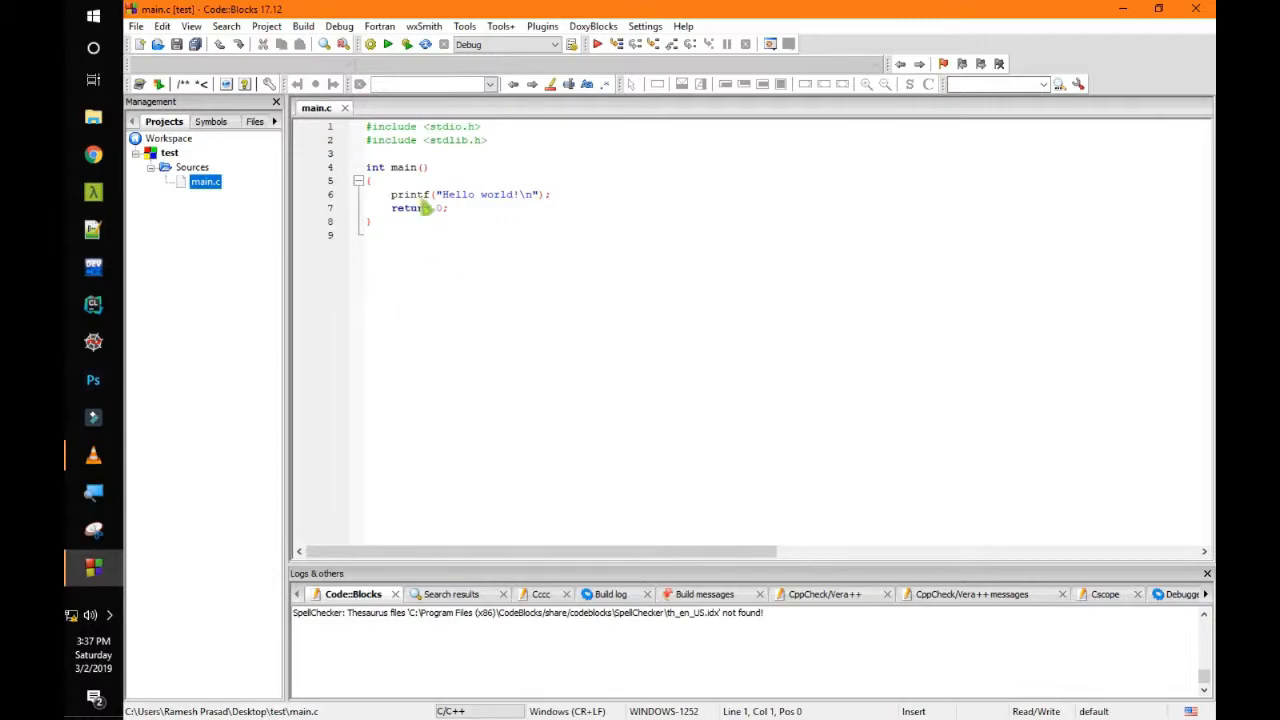
drag(442, 196, 519, 197)
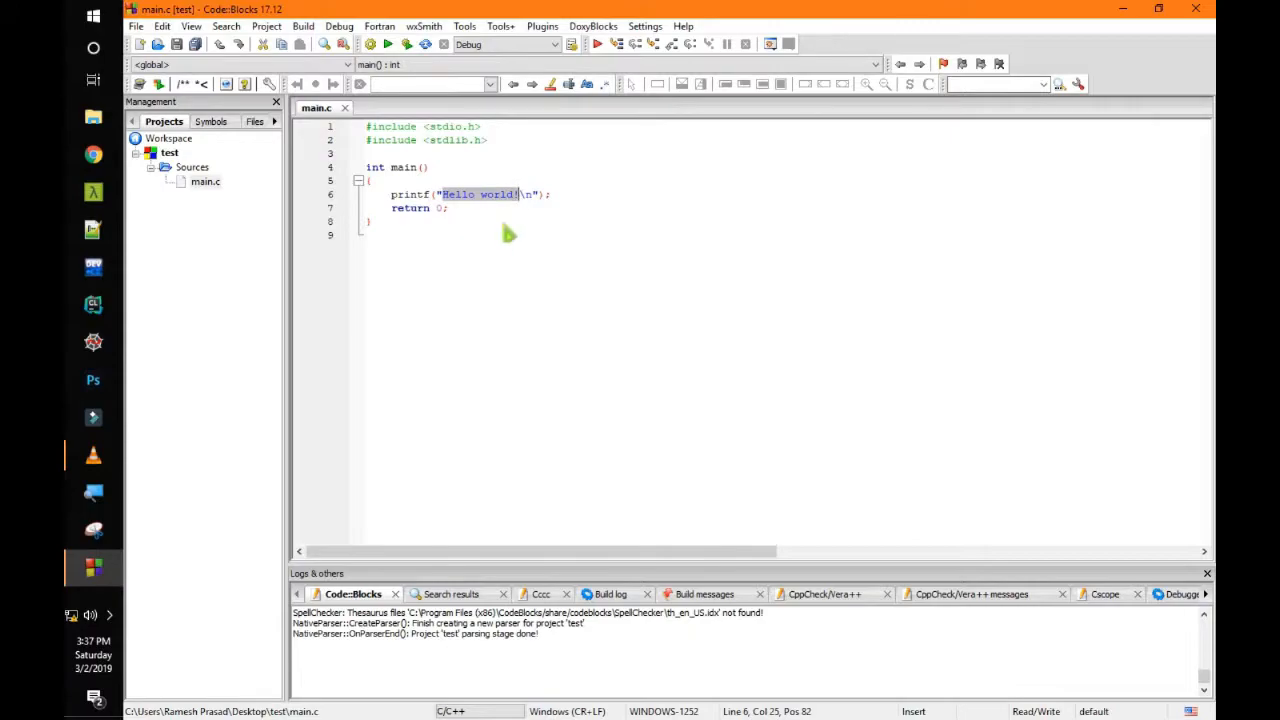
click(407, 45)
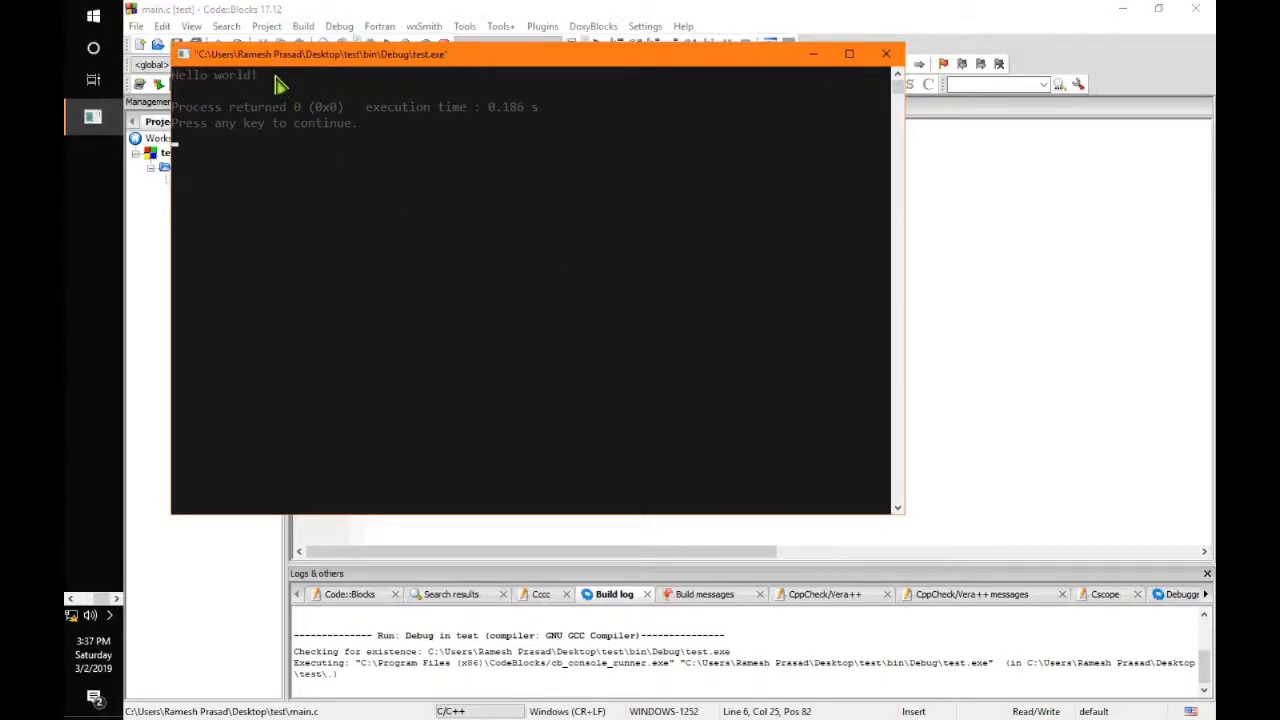
drag(278, 86, 178, 88)
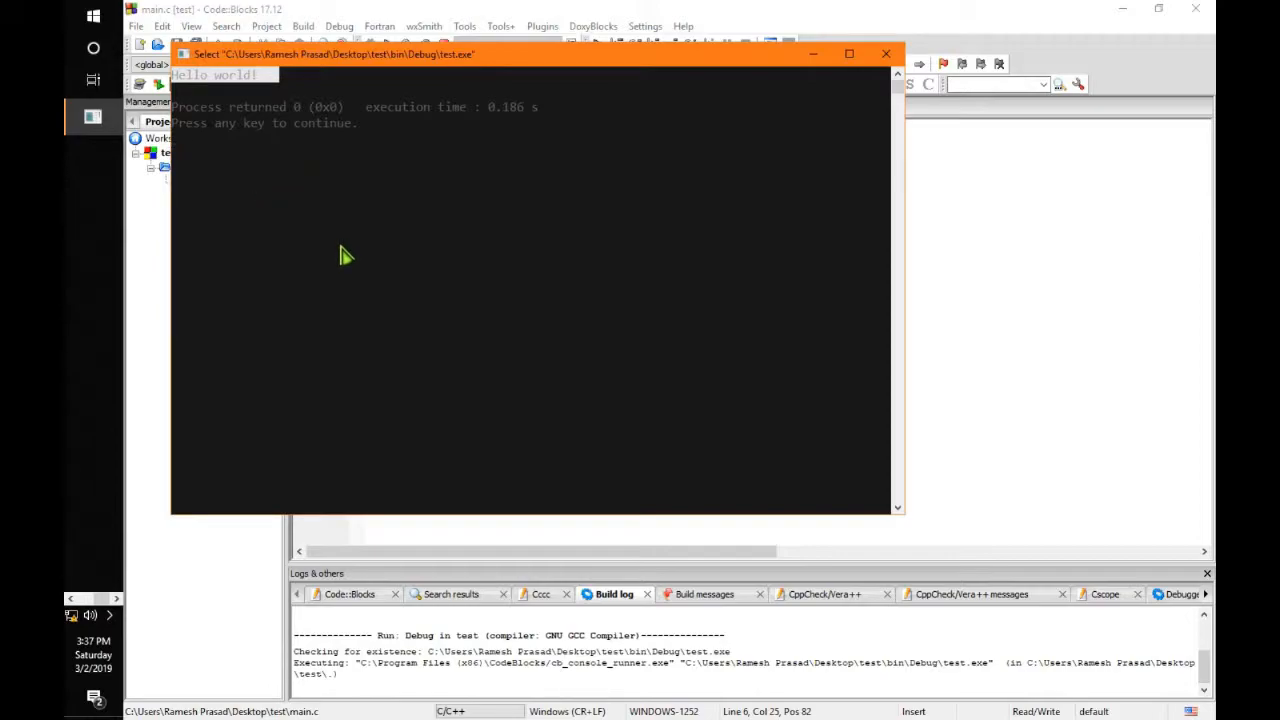
click(885, 56)
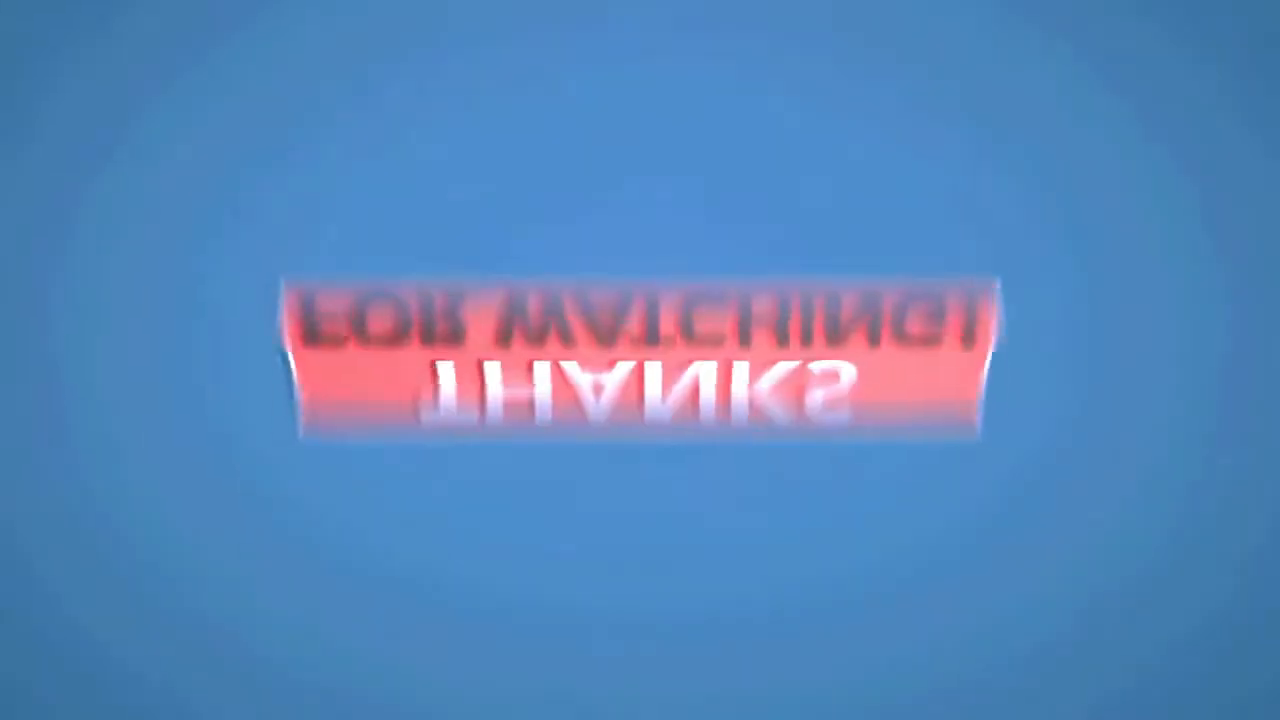